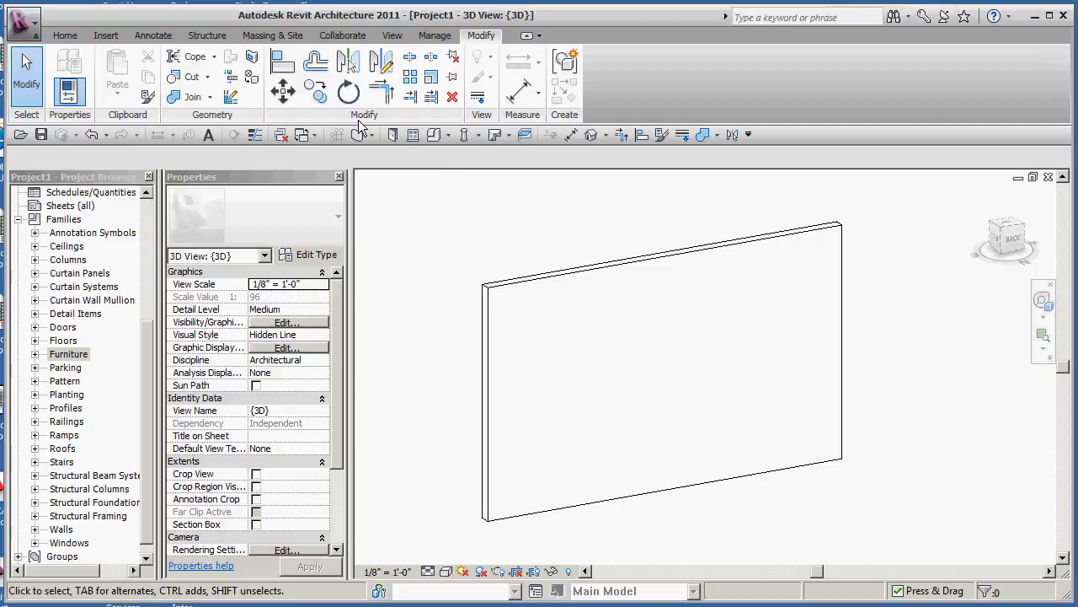
# Load the Opening-Elliptical Arch.rfa family from the Doors folder of the Imperial Library for placement as a component
pyautogui.click(65, 37)
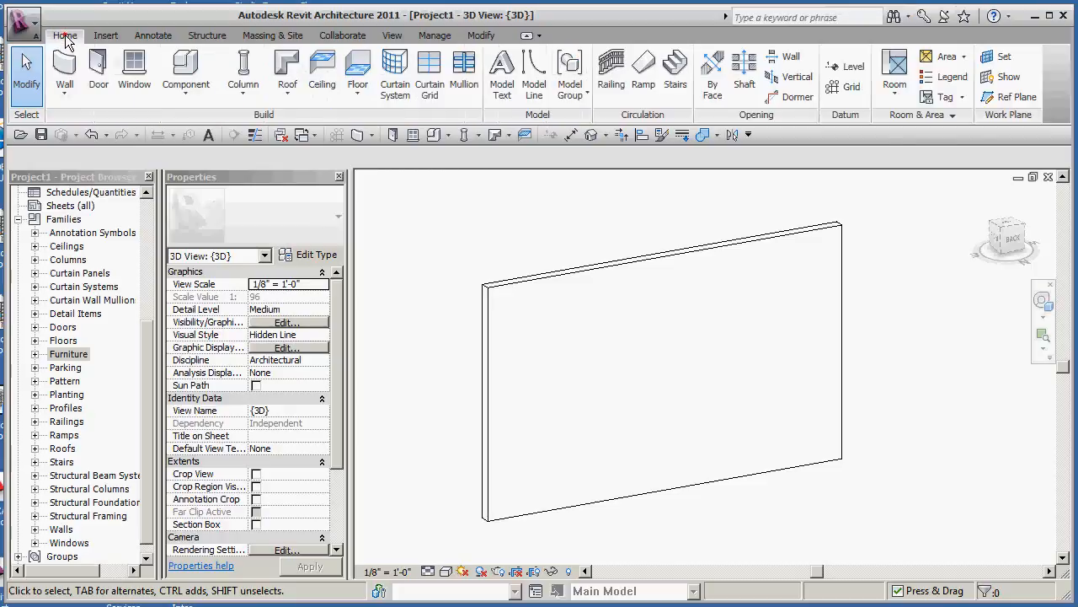
pyautogui.click(186, 95)
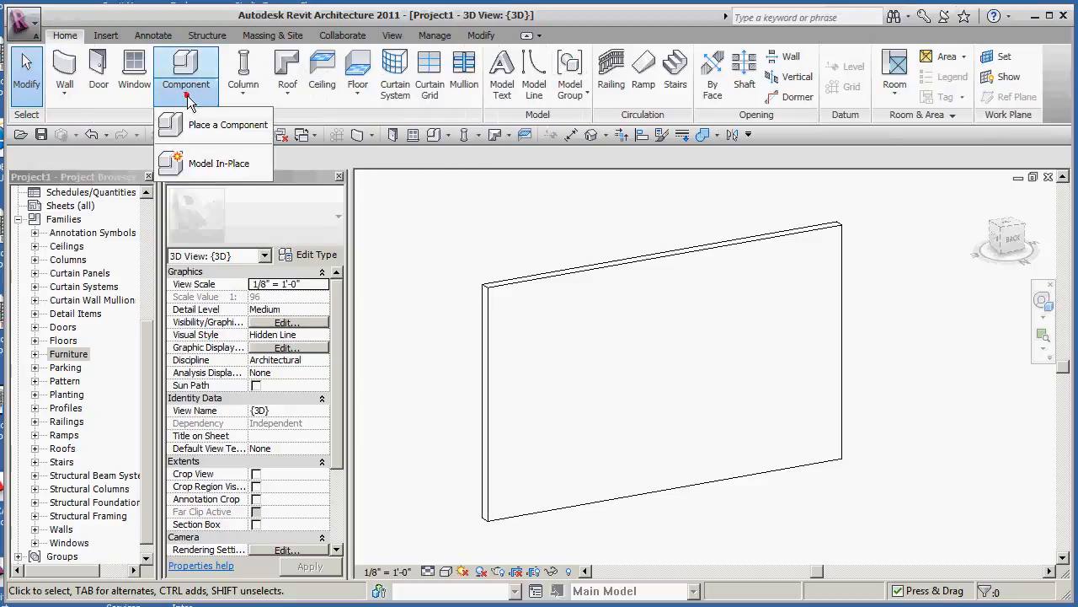
pyautogui.click(225, 127)
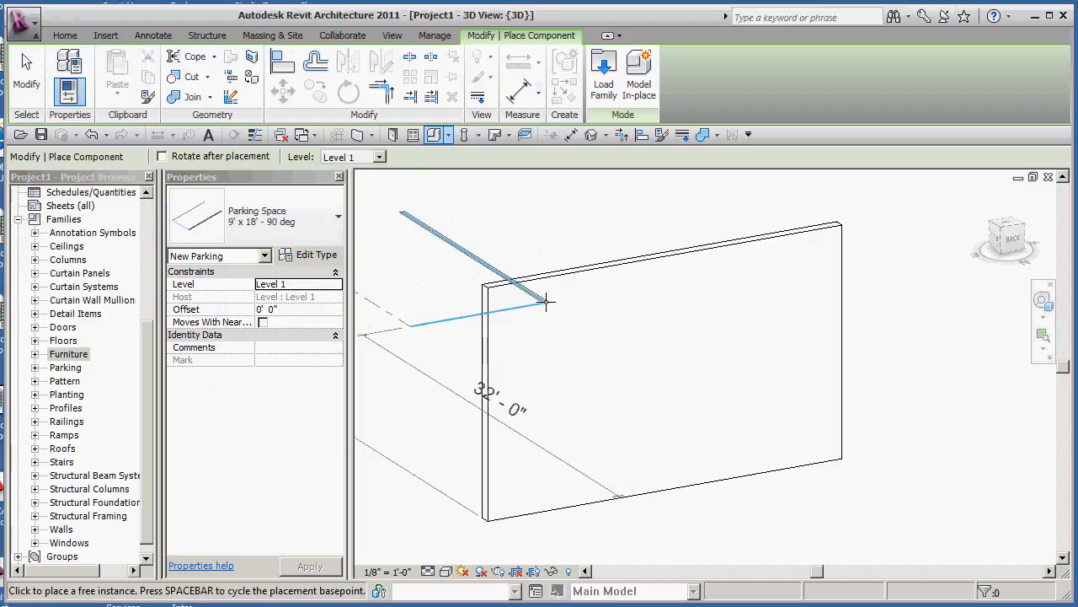
pyautogui.click(607, 88)
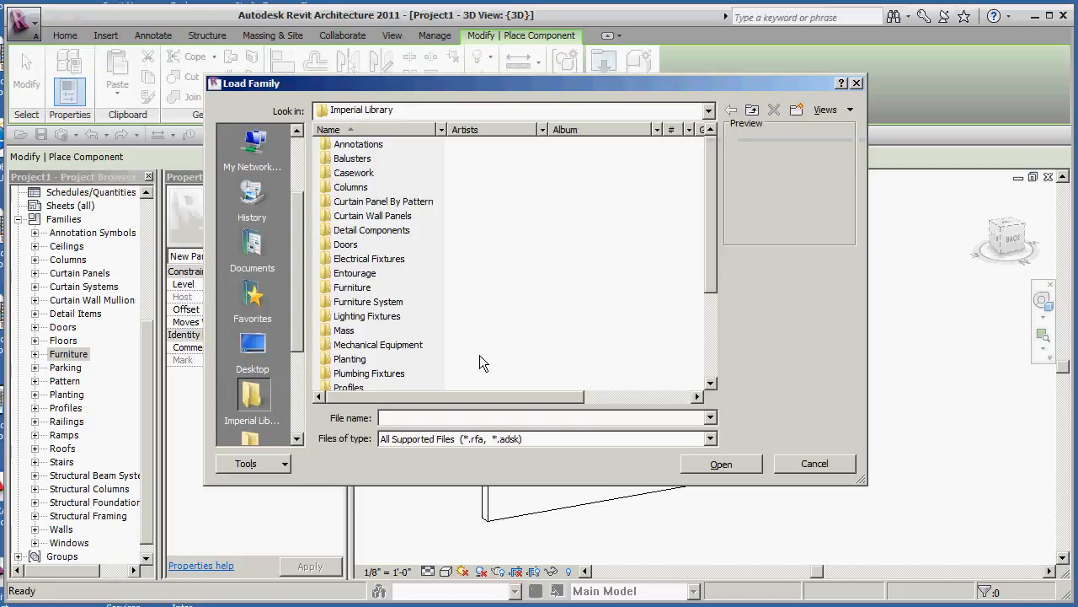
pyautogui.doubleClick(345, 246)
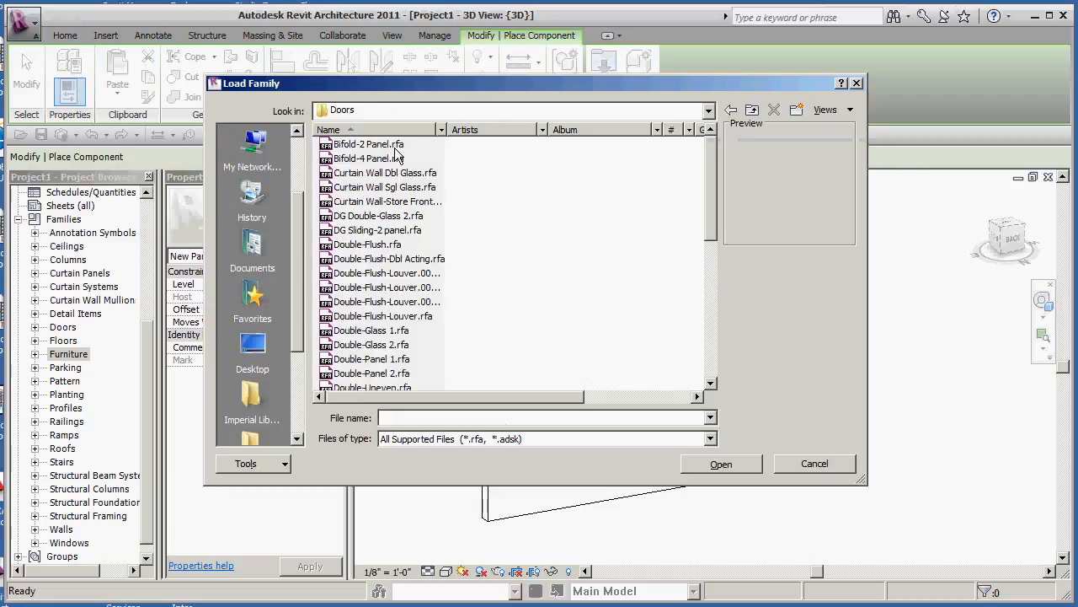
pyautogui.moveTo(713, 178); pyautogui.dragTo(710, 274)
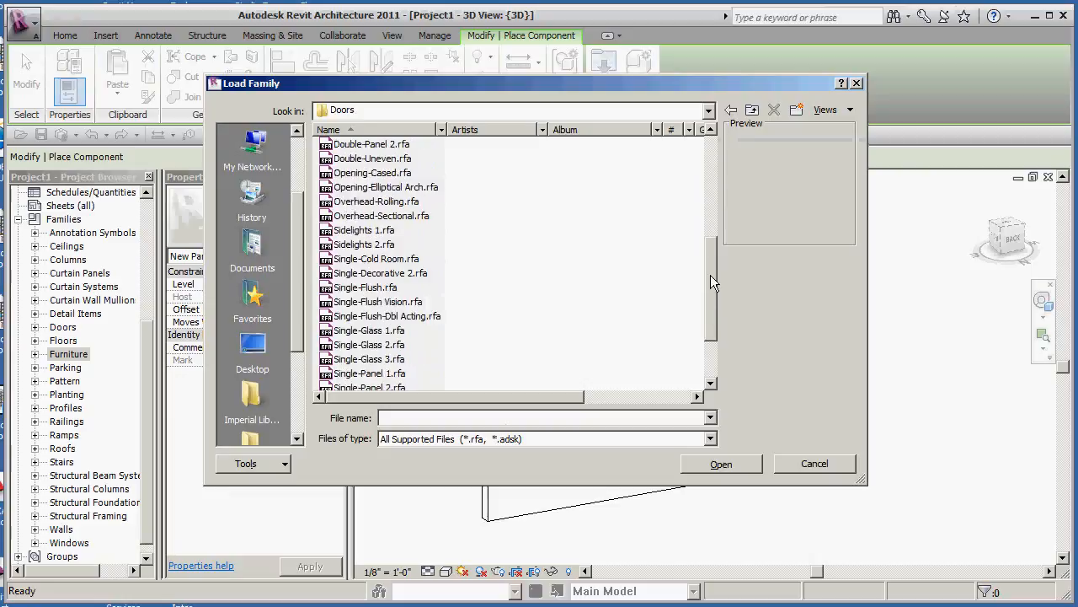
pyautogui.click(379, 188)
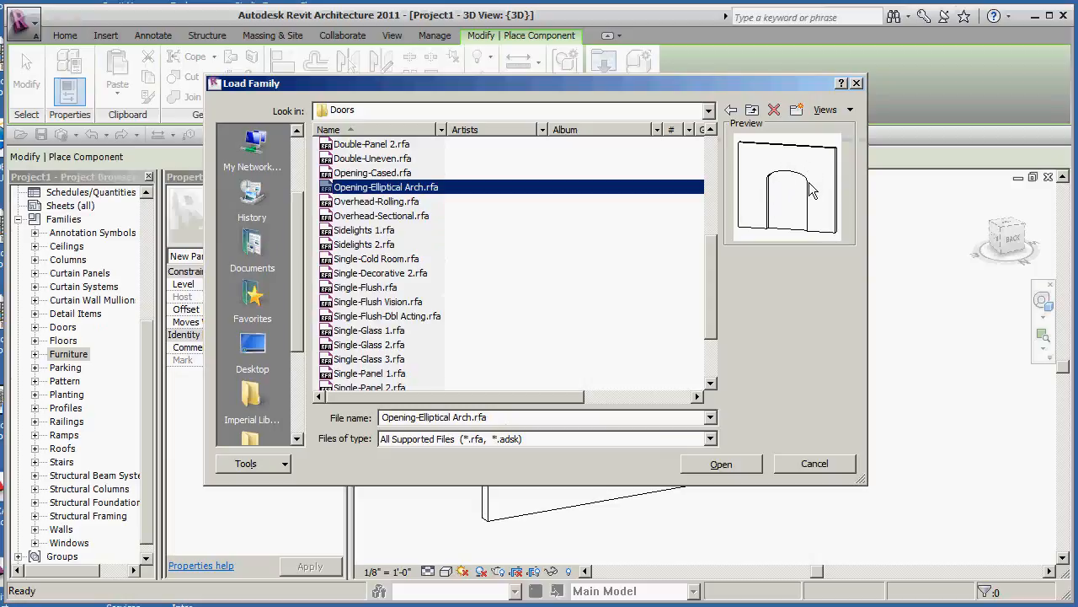
pyautogui.click(726, 463)
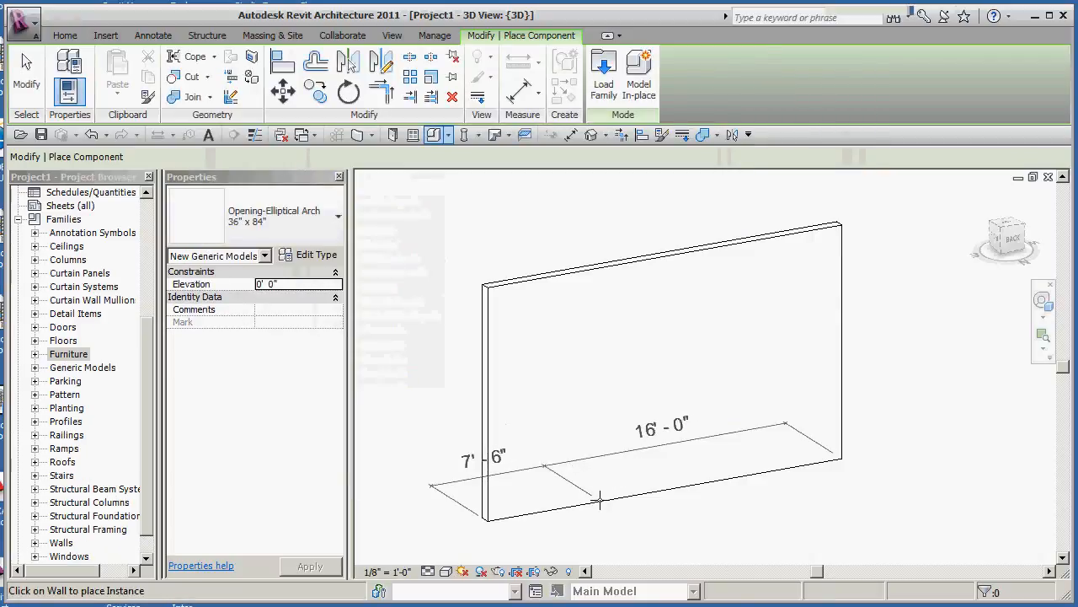
# Place a 36" x 84" elliptical arch opening in the wall, about 7'-6" from its nearer end and about 4'-1" above Level 1
pyautogui.click(599, 376)
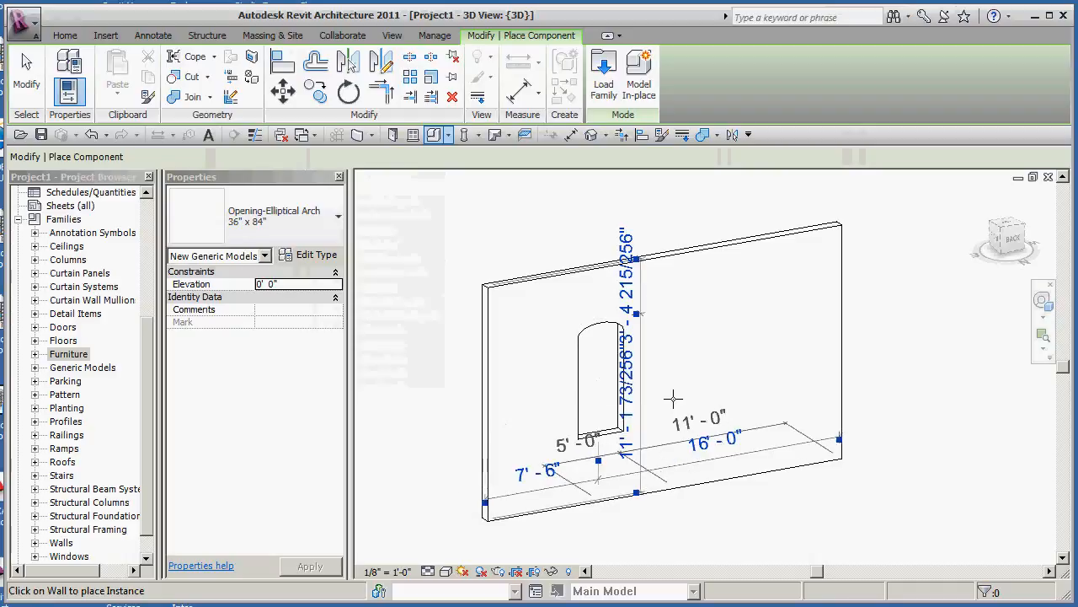
pyautogui.press('Escape')
pyautogui.press('Escape')
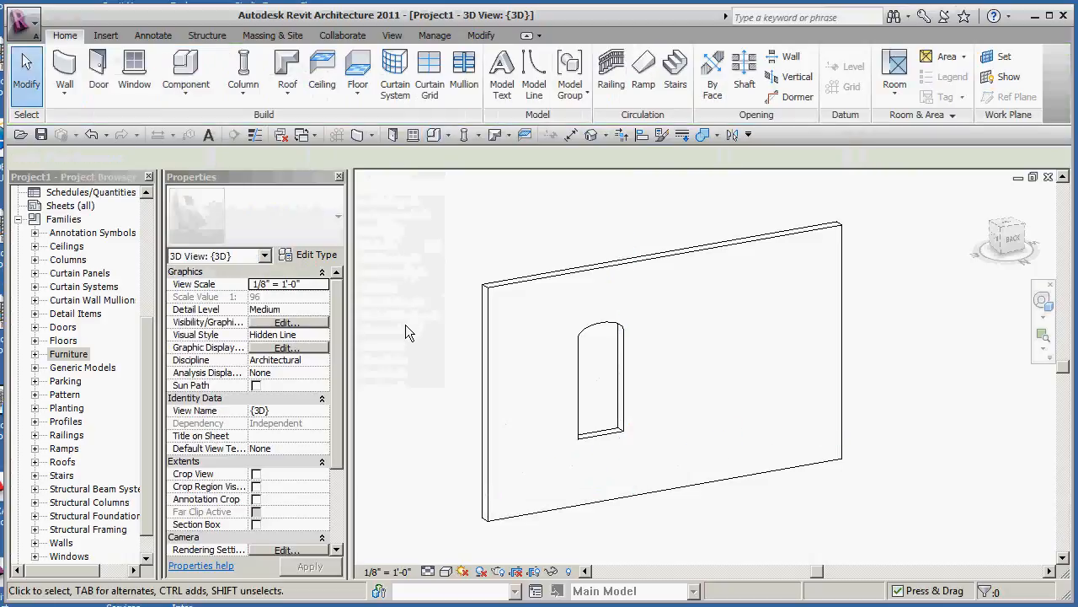
# Open the placed arch opening's family for editing
pyautogui.scroll(2, 599, 426)
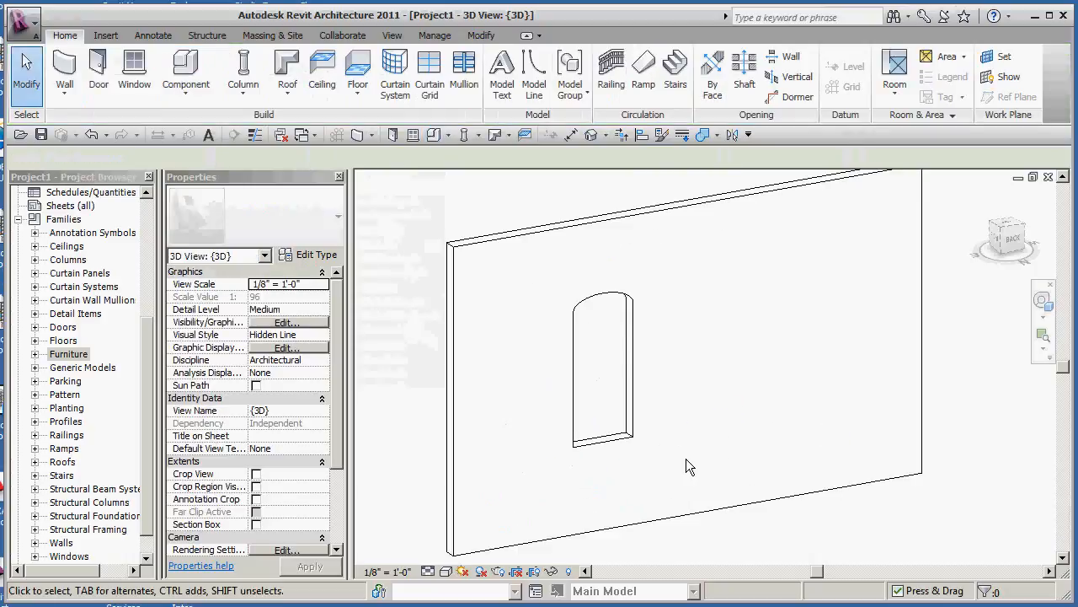
pyautogui.click(636, 360)
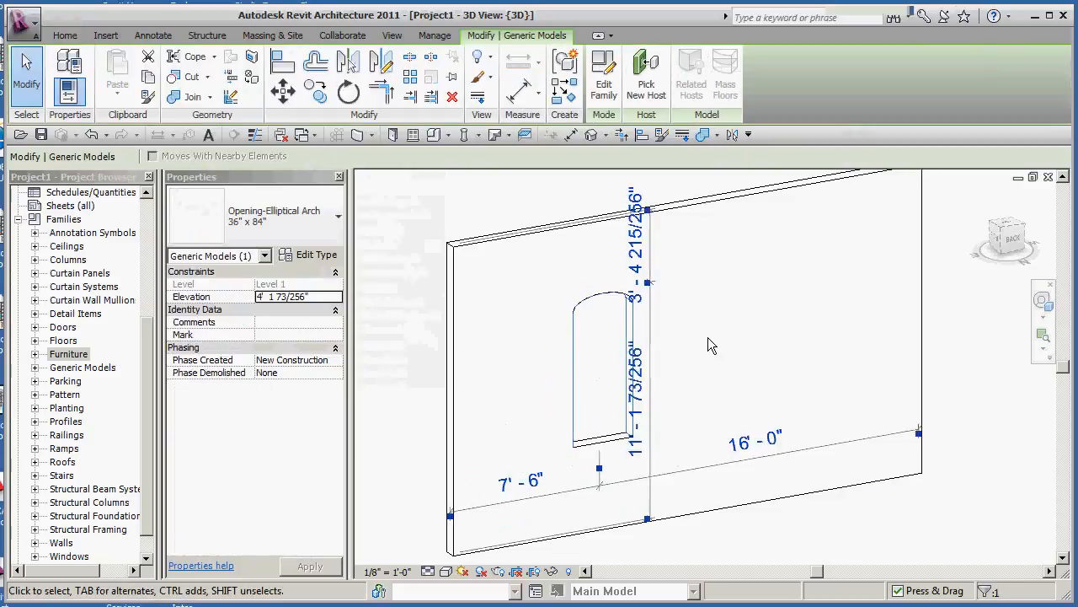
pyautogui.click(604, 84)
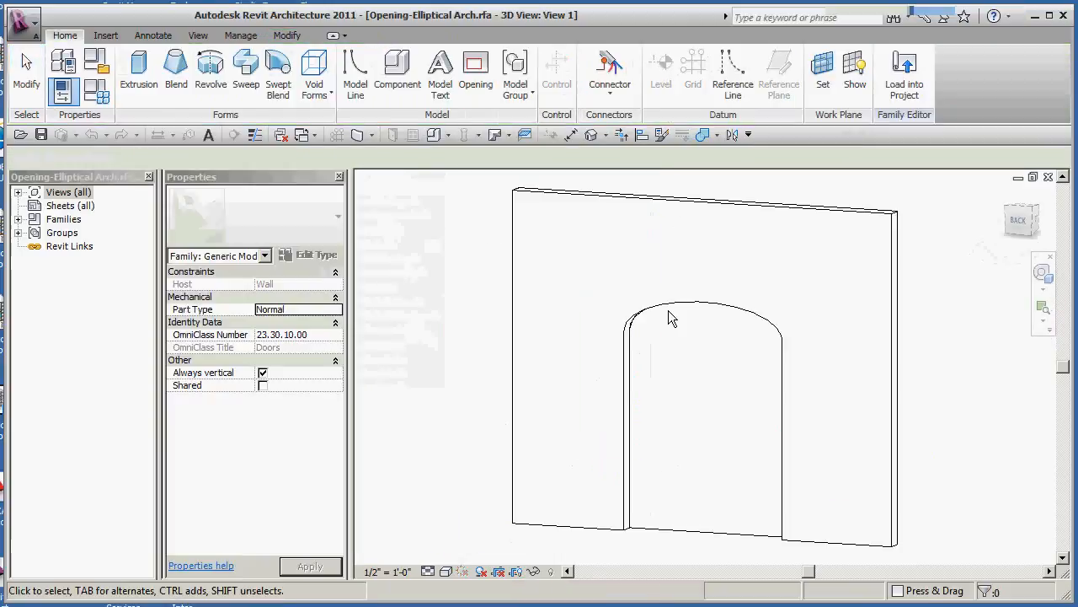
# Examine the opening cut's boundary sketch in the family, finish the sketch without edits and close the family file
pyautogui.moveTo(668, 451); pyautogui.dragTo(636, 421, button='middle')
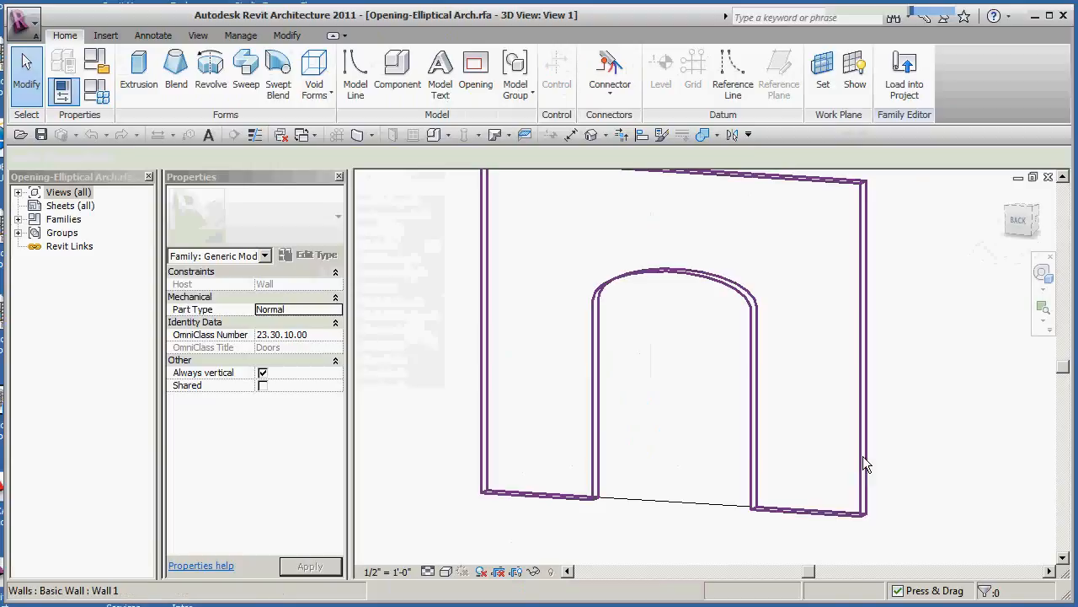
pyautogui.keyDown('shift'); pyautogui.moveTo(890, 471); pyautogui.dragTo(679, 520, button='middle'); pyautogui.keyUp('shift')
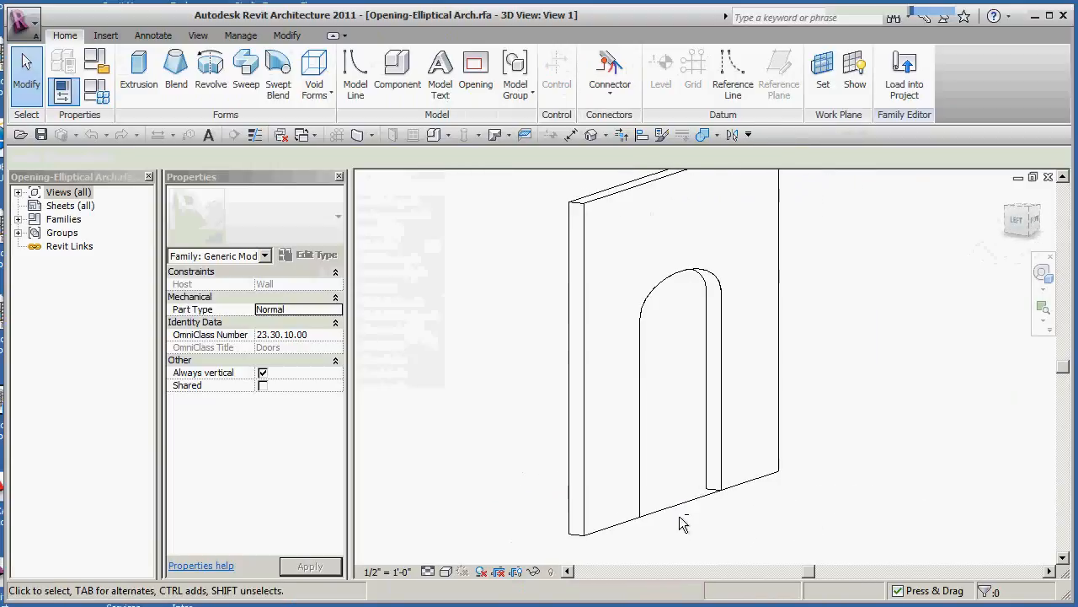
pyautogui.click(680, 508)
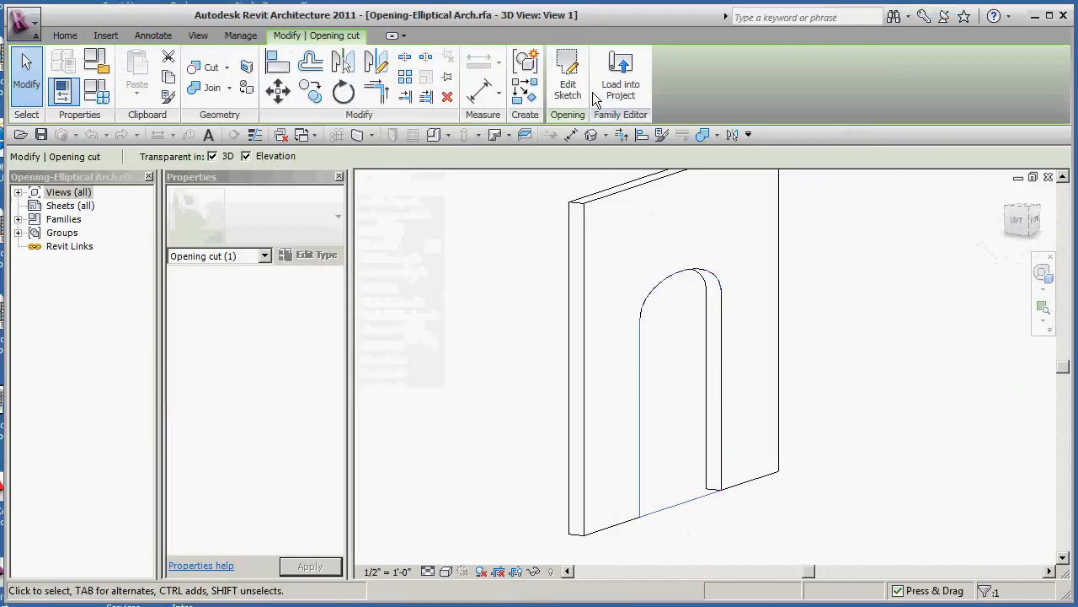
pyautogui.click(568, 82)
pyautogui.keyDown('shift'); pyautogui.moveTo(867, 421); pyautogui.dragTo(783, 405, button='middle'); pyautogui.keyUp('shift')
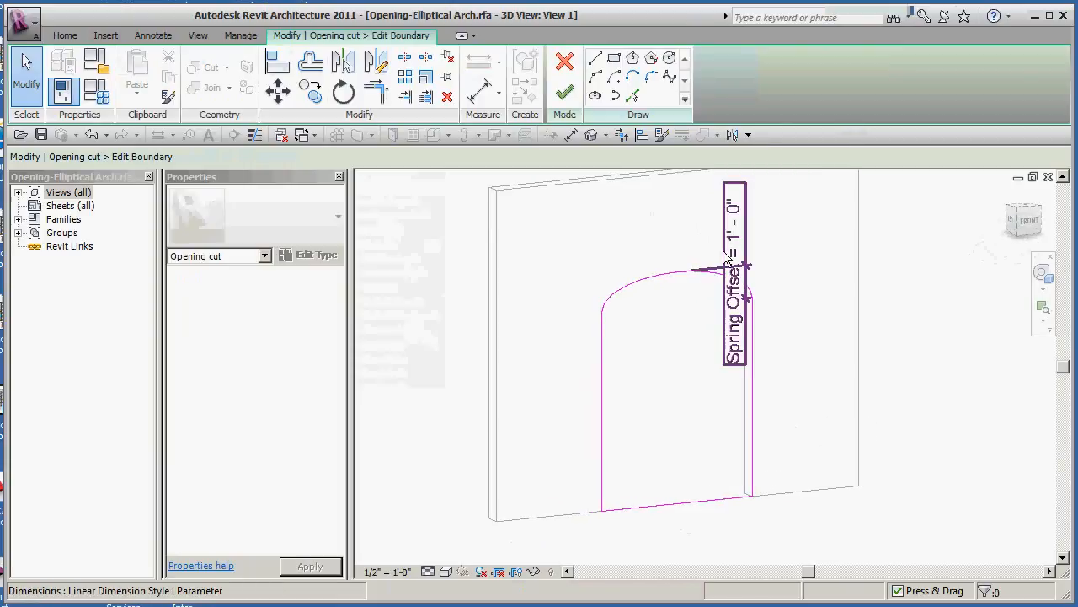
pyautogui.keyDown('shift'); pyautogui.moveTo(826, 362); pyautogui.dragTo(918, 395, button='middle'); pyautogui.keyUp('shift')
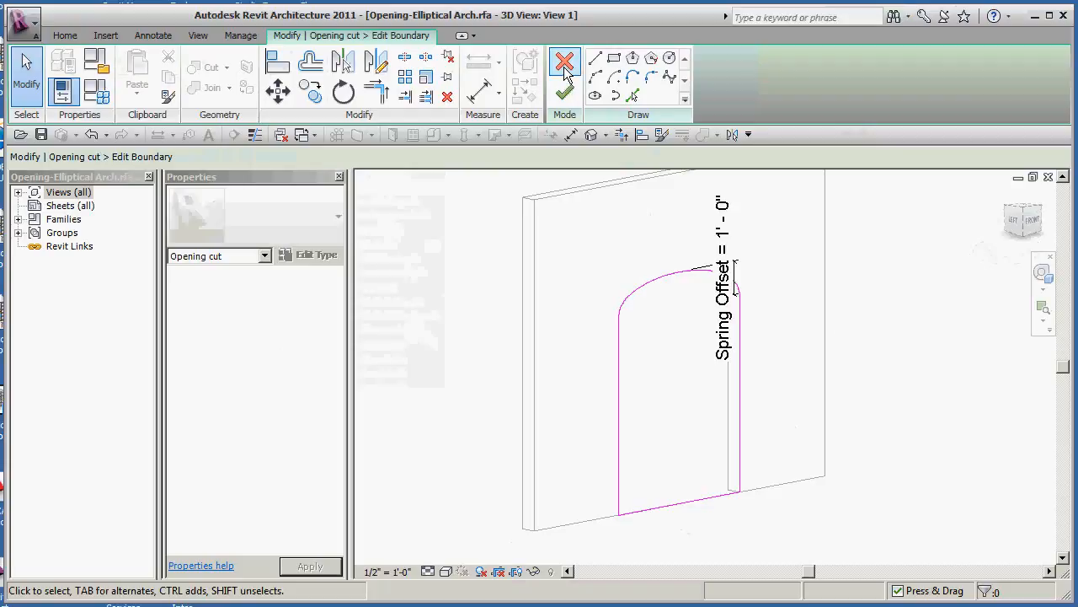
pyautogui.click(564, 91)
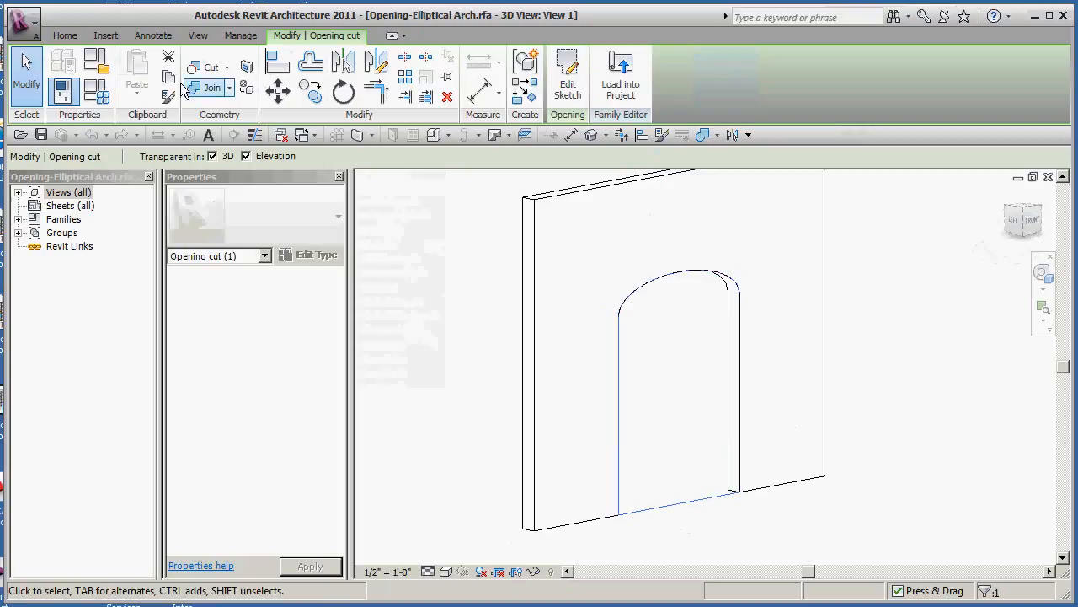
pyautogui.click(25, 24)
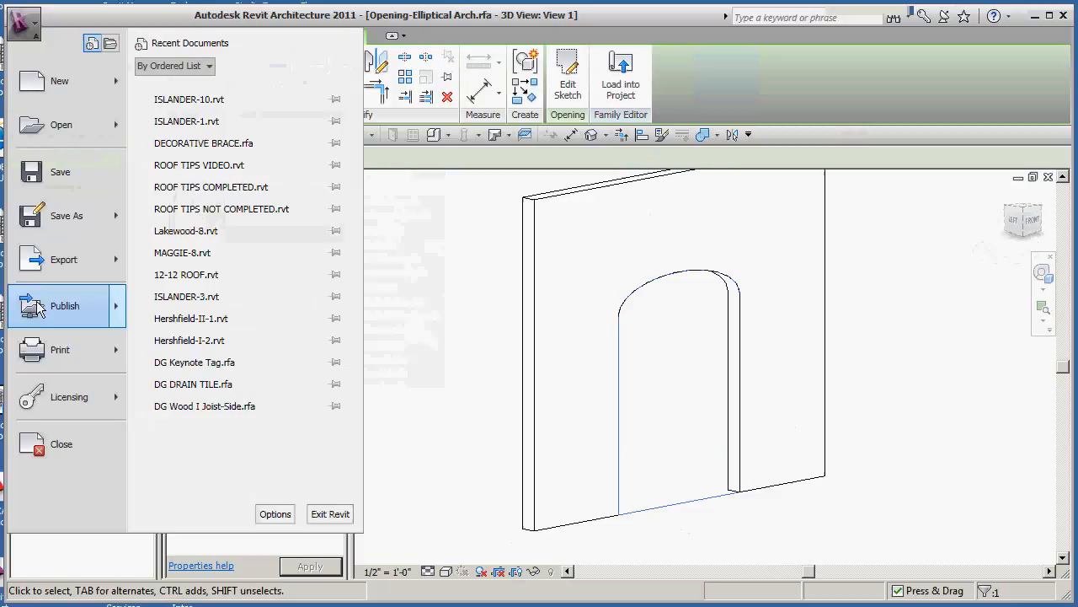
pyautogui.click(61, 447)
# Select the arch opening in the project wall to check its category and type, and deselect it
pyautogui.moveTo(688, 433); pyautogui.dragTo(729, 438, button='middle')
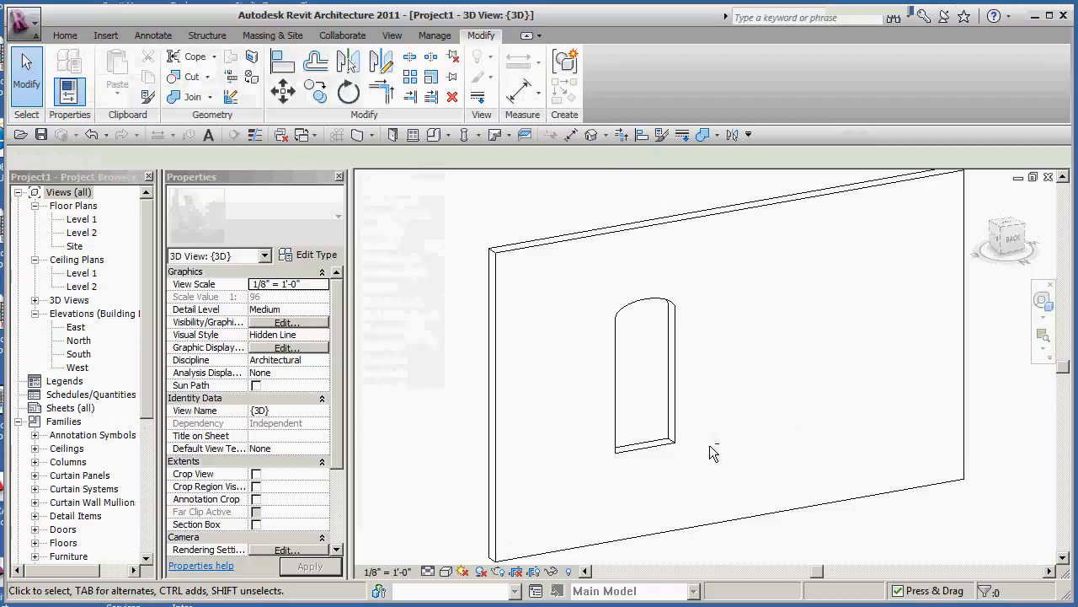
pyautogui.keyDown('shift'); pyautogui.moveTo(709, 446); pyautogui.dragTo(730, 455, button='middle'); pyautogui.keyUp('shift')
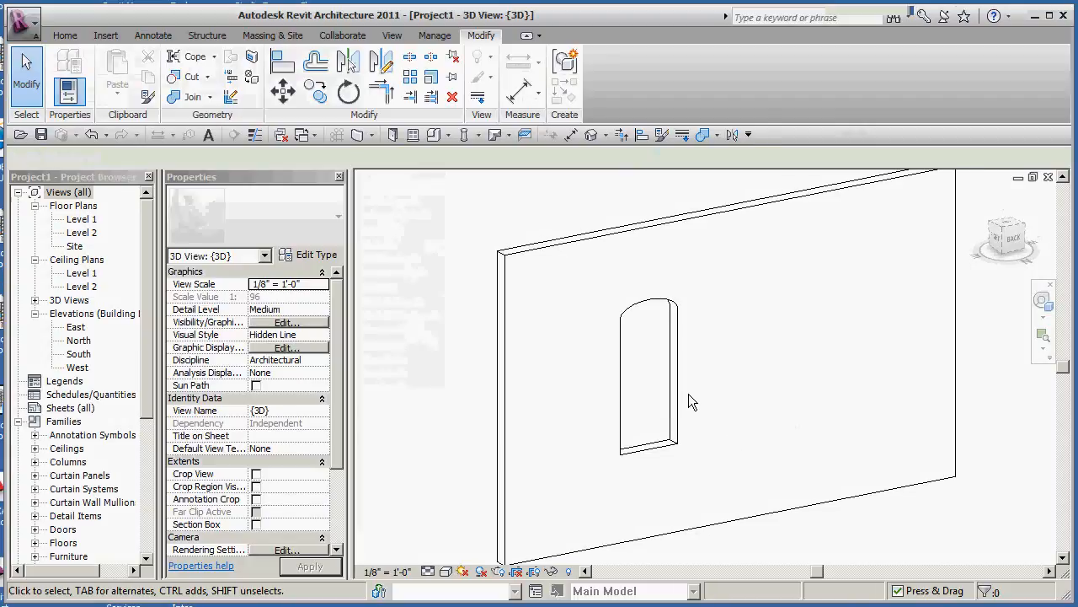
pyautogui.press('Tab')
pyautogui.press('Tab')
pyautogui.press('Tab')
pyautogui.press('Tab')
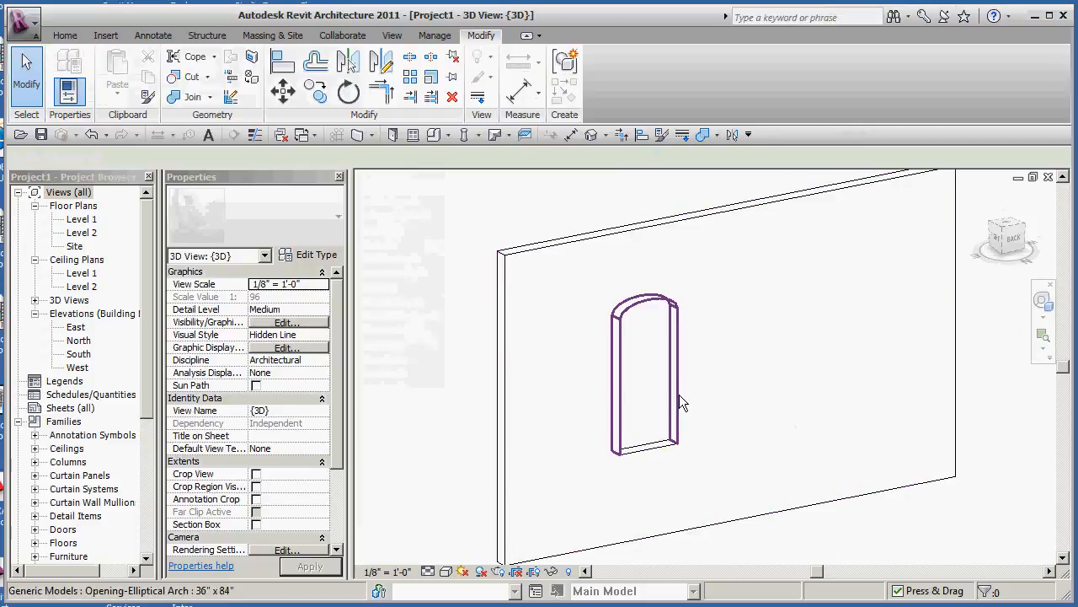
pyautogui.click(679, 396)
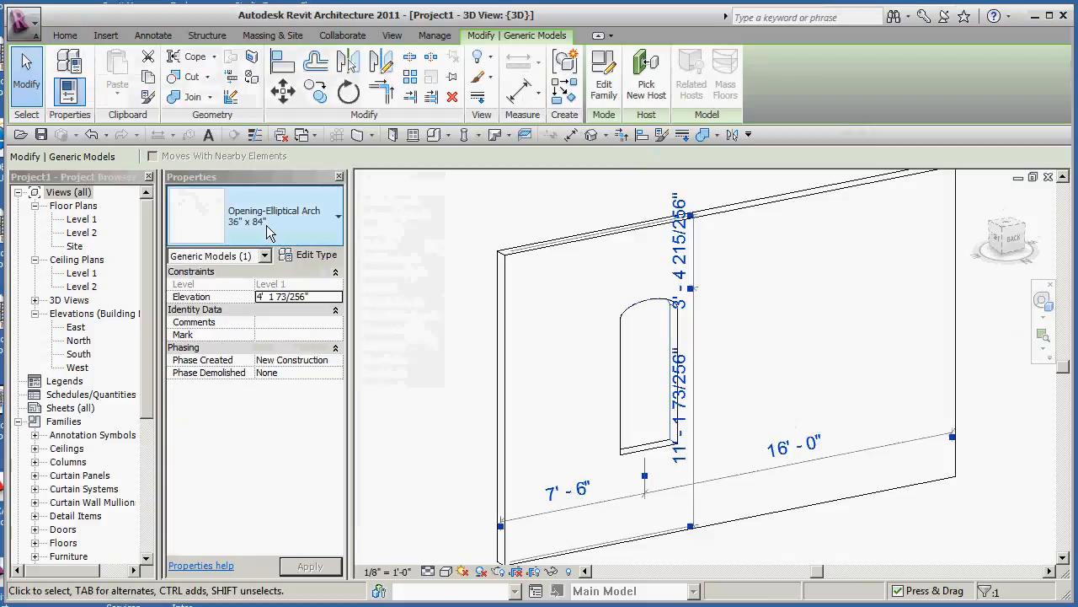
pyautogui.click(26, 72)
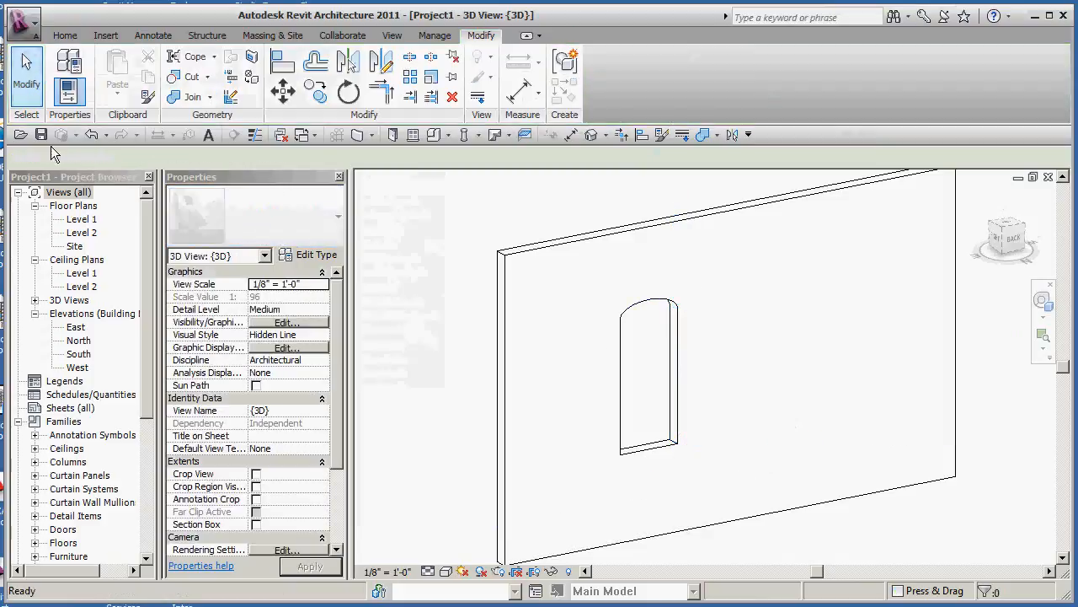
# List the families under the Generic Models category of the project to locate the arch opening family
pyautogui.moveTo(149, 325); pyautogui.dragTo(146, 457)
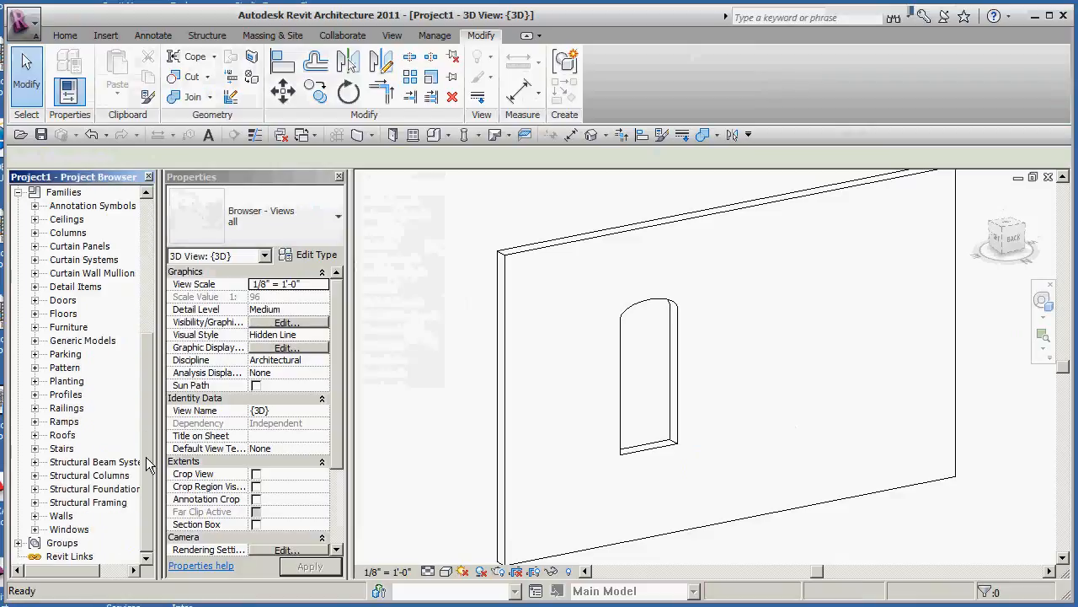
pyautogui.click(34, 340)
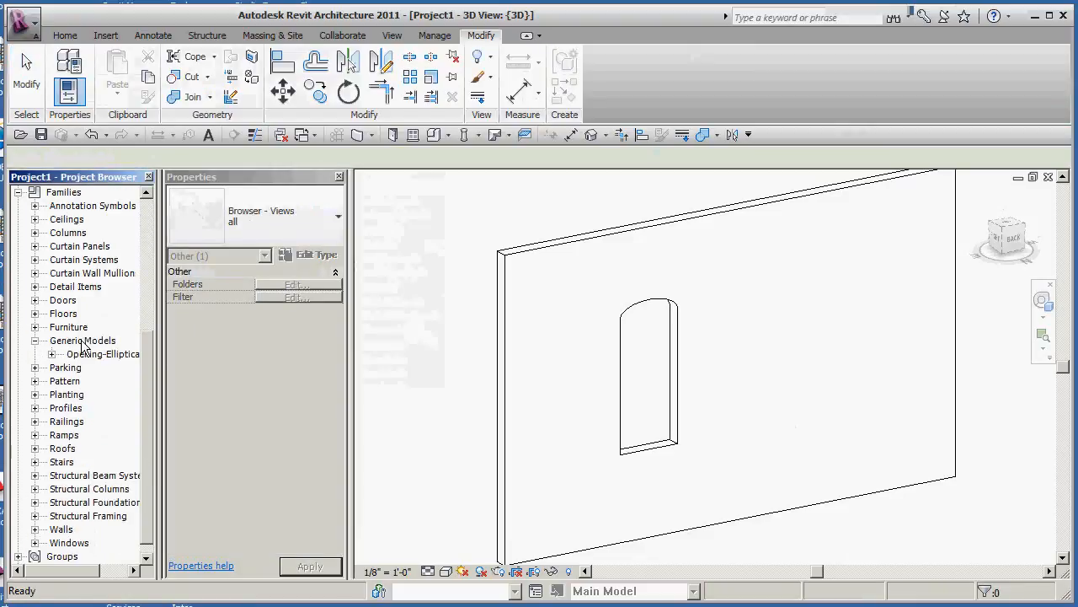
pyautogui.click(684, 406)
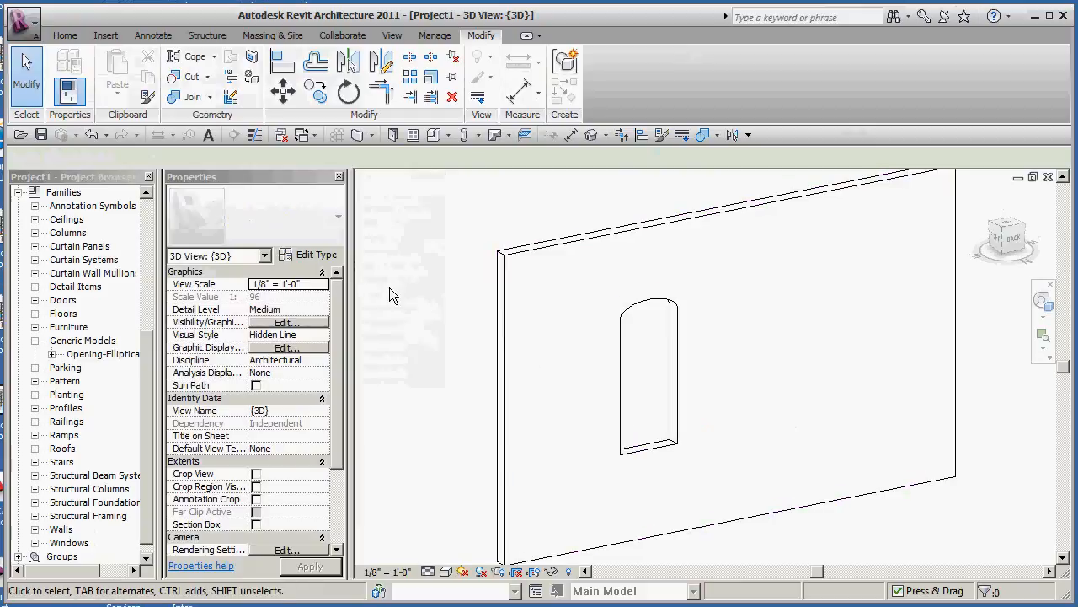
# Switch the wall's arch opening through the 30" x 80" and 34" x 80" types, ending on 36" x 80"
pyautogui.click(619, 358)
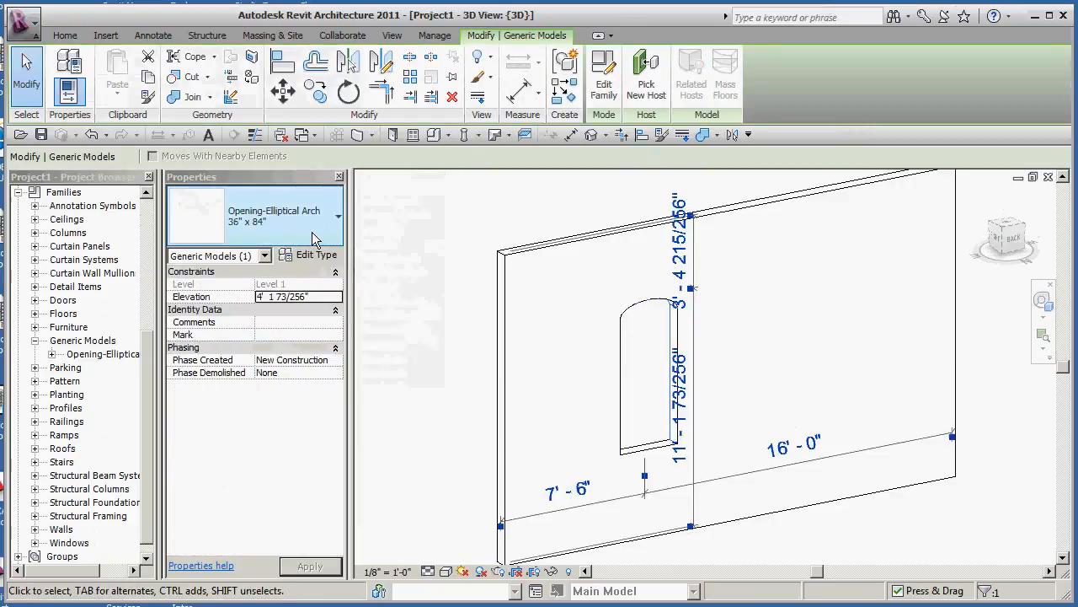
pyautogui.click(308, 255)
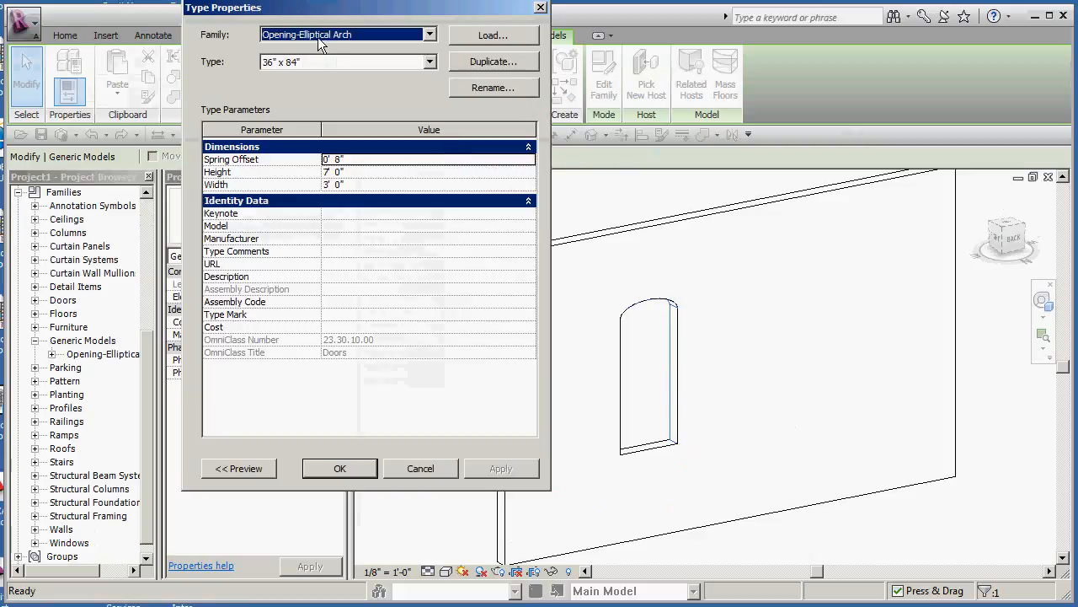
pyautogui.click(300, 61)
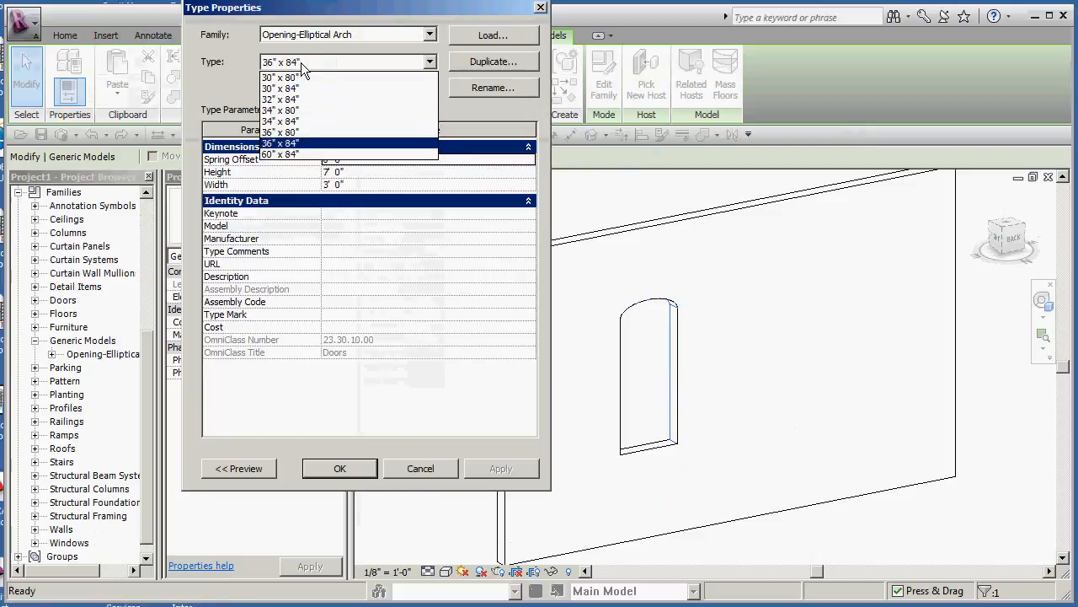
pyautogui.click(292, 77)
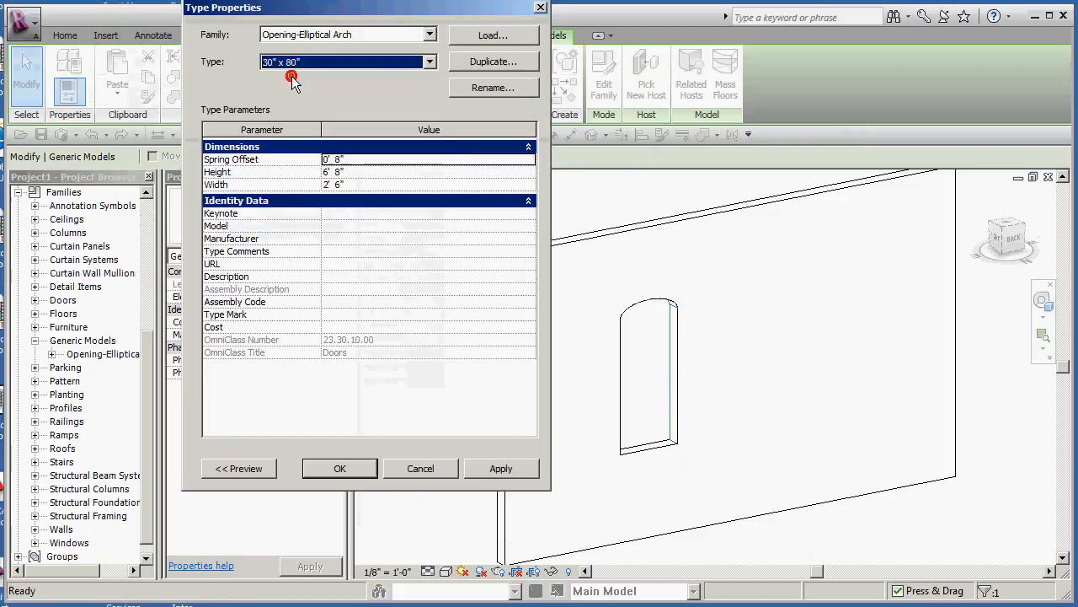
pyautogui.click(500, 468)
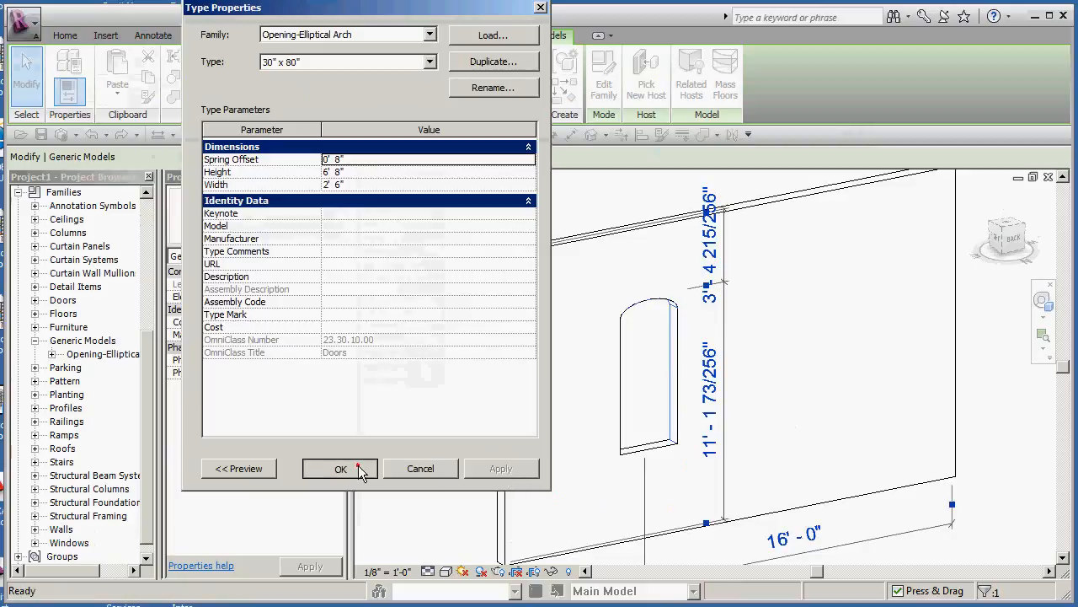
pyautogui.click(339, 469)
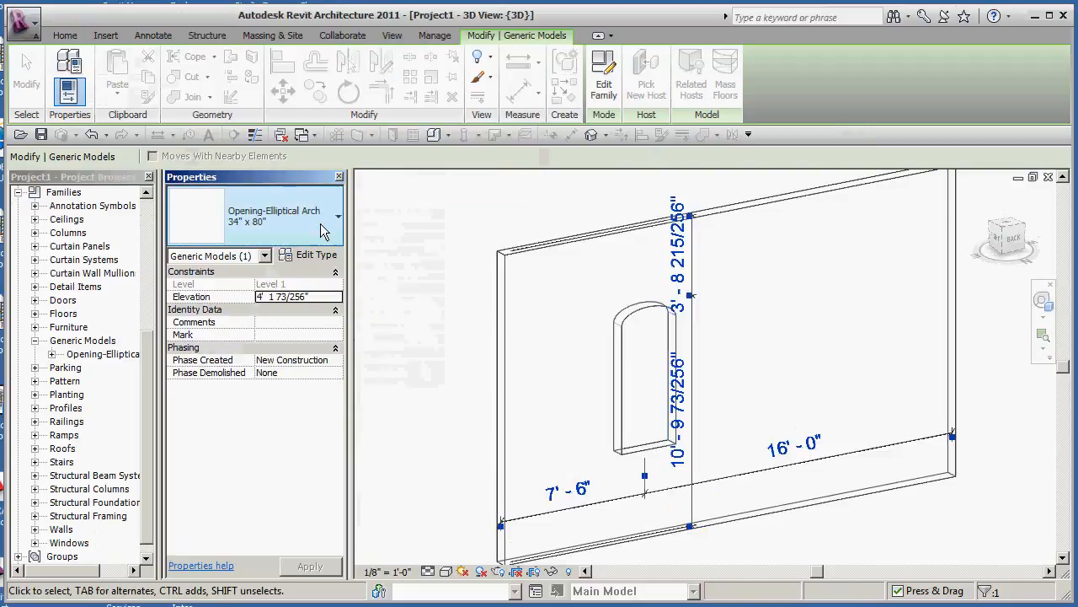
pyautogui.click(217, 371)
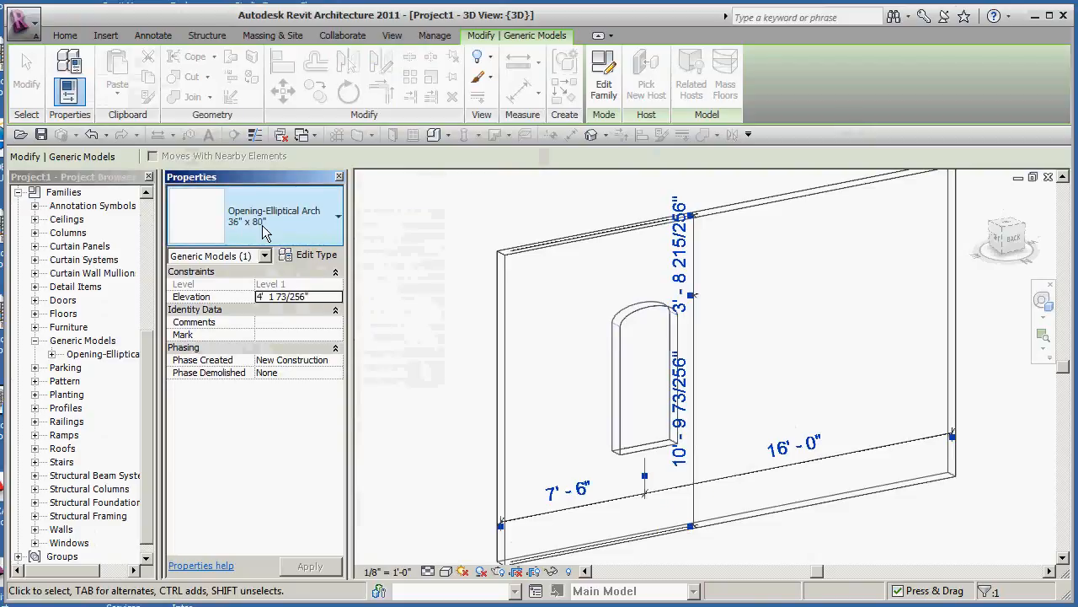
# Duplicate the arch opening's 36" x 80" type under the name 36" x 80" x 18"
pyautogui.click(312, 257)
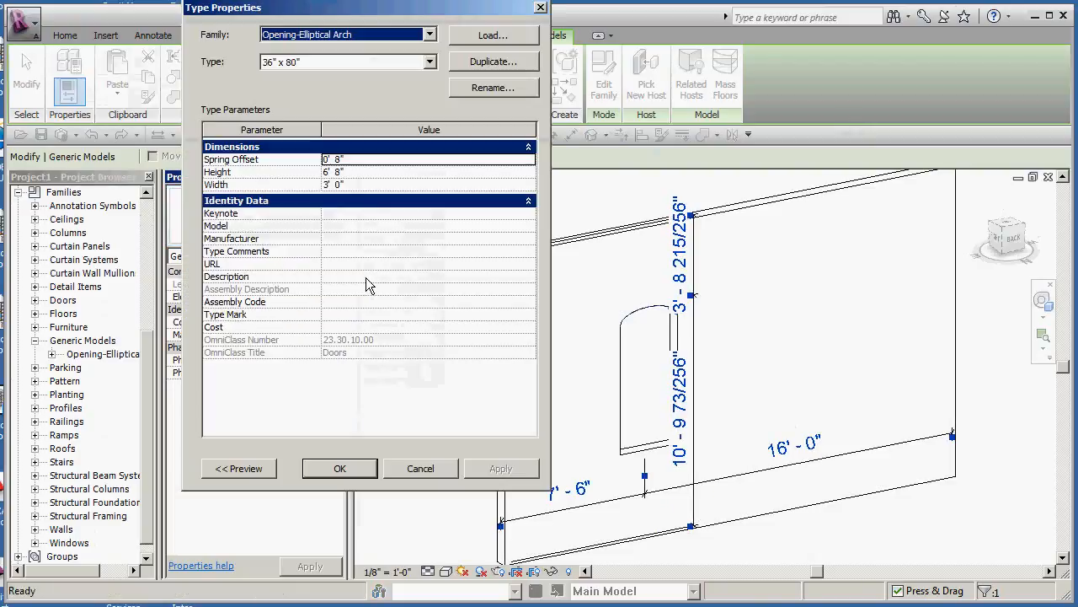
pyautogui.click(497, 63)
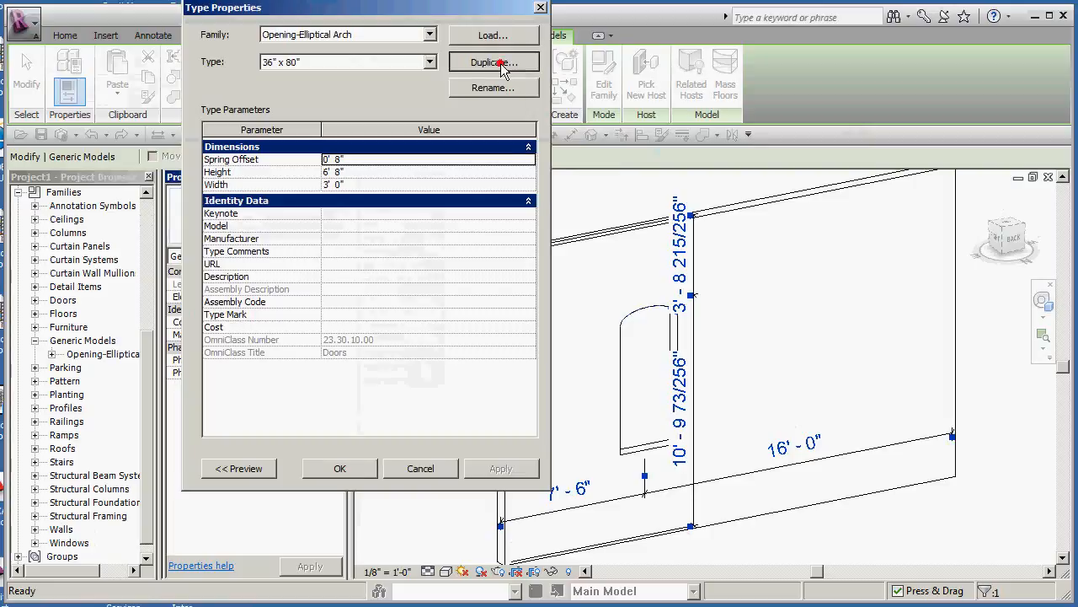
pyautogui.moveTo(592, 213); pyautogui.dragTo(392, 214)
pyautogui.click(413, 240)
pyautogui.press('BackSpace')
pyautogui.press('BackSpace')
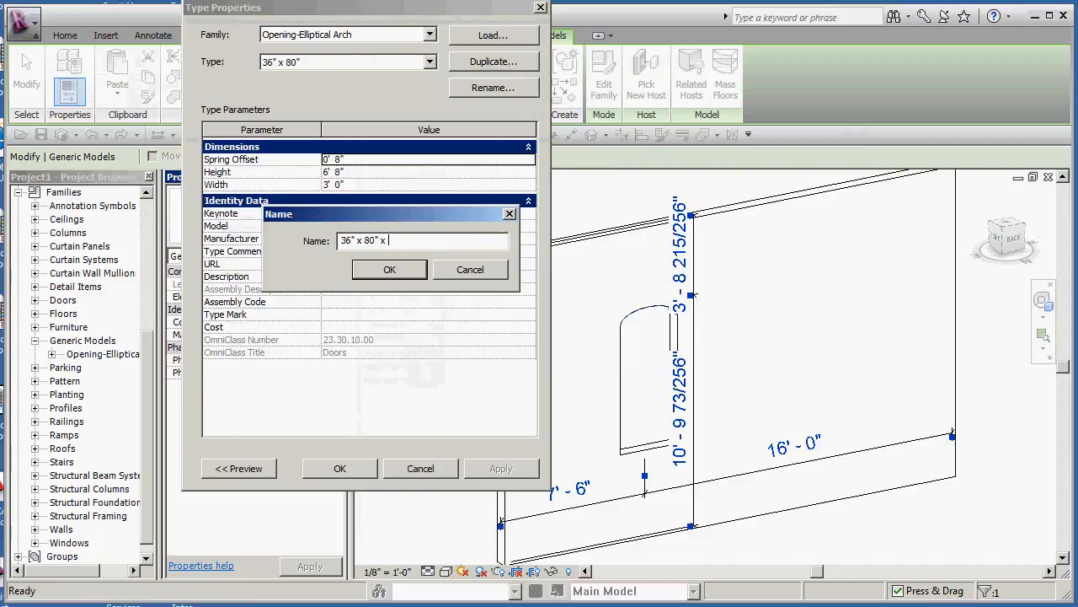
pyautogui.write('x 18"')
pyautogui.click(401, 268)
pyautogui.click(345, 61)
pyautogui.click(345, 61)
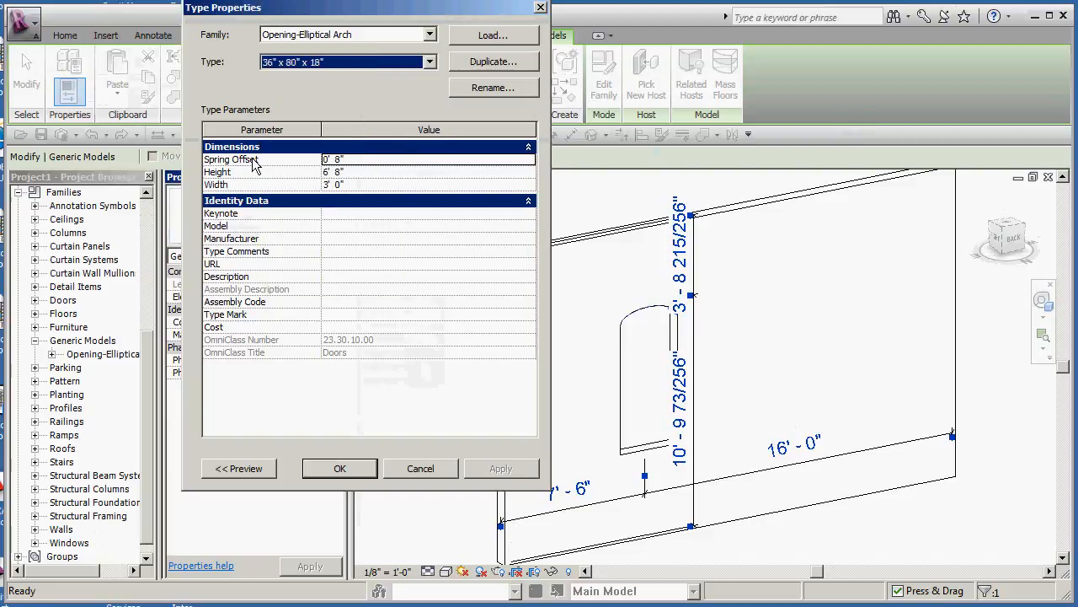
# Set the new type's Spring Offset to 1' 6", apply the change and deselect the arch opening
pyautogui.click(375, 163)
pyautogui.write('1 6')
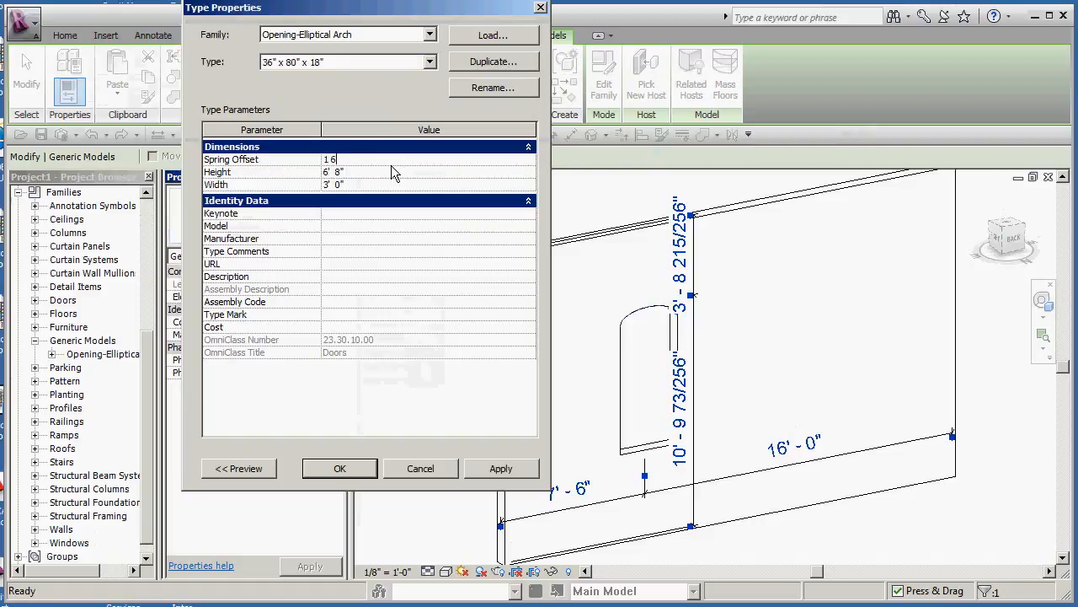
pyautogui.click(411, 252)
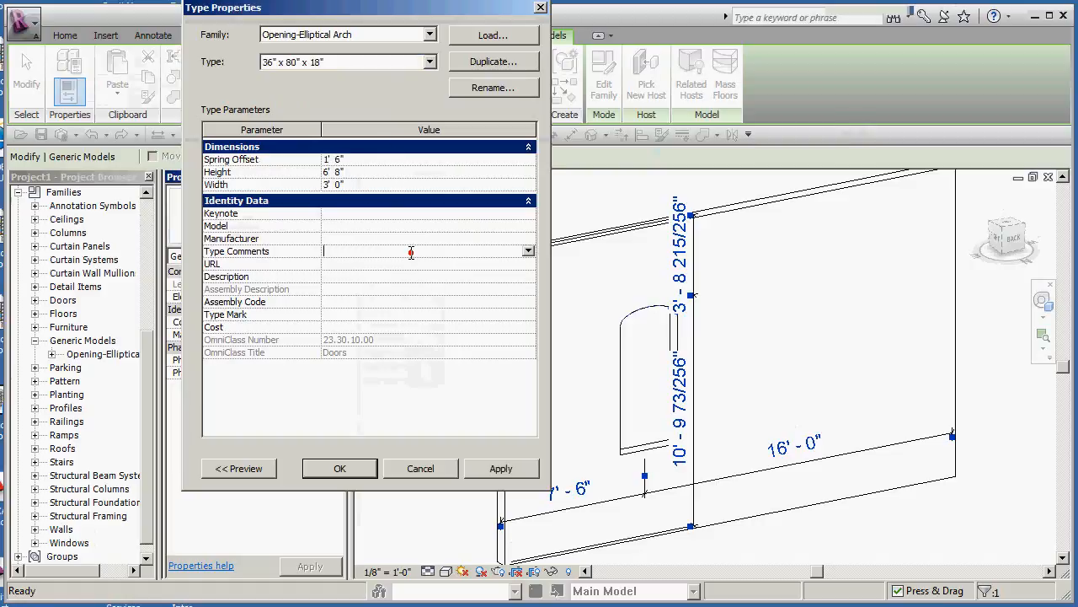
pyautogui.click(503, 469)
pyautogui.click(341, 468)
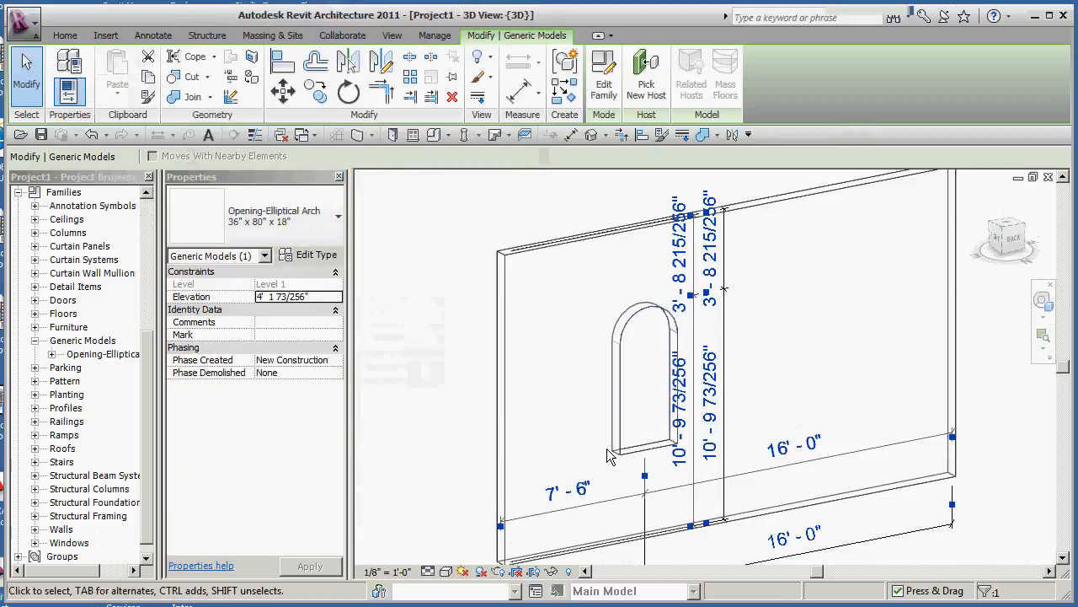
pyautogui.click(455, 353)
pyautogui.scroll(5, 535, 359)
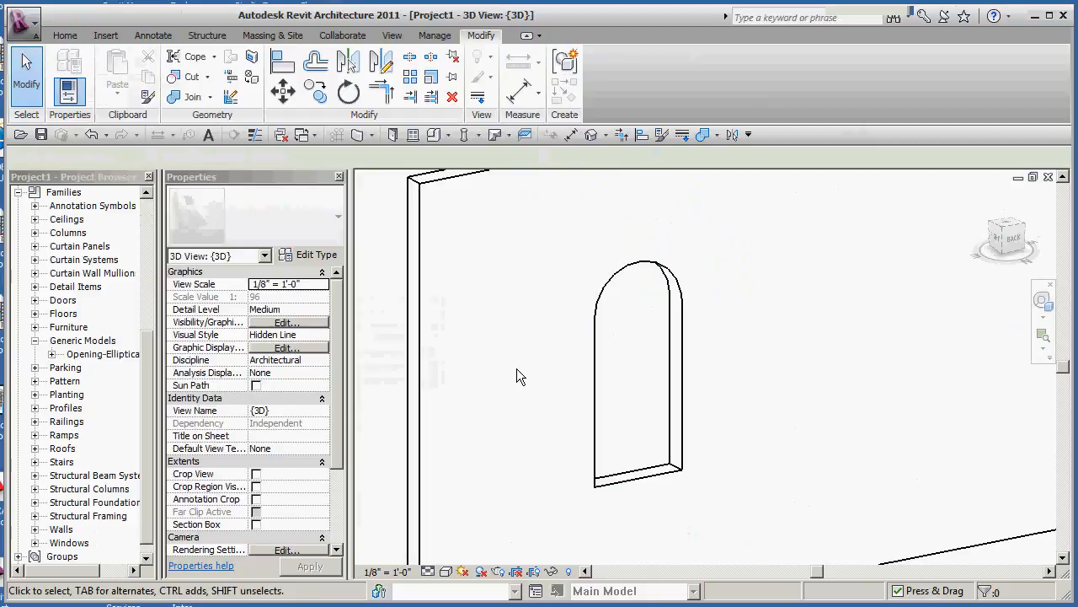
# Check the Spring Offset of the 34" x 80" type in the arch opening's type properties, and leave without changing anything
pyautogui.click(310, 256)
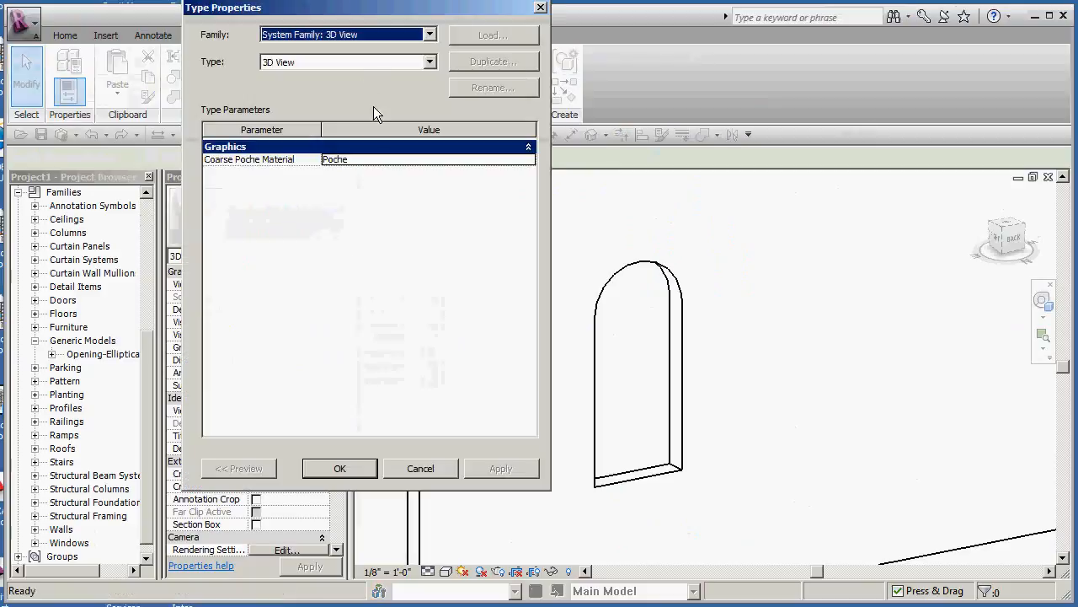
pyautogui.click(440, 470)
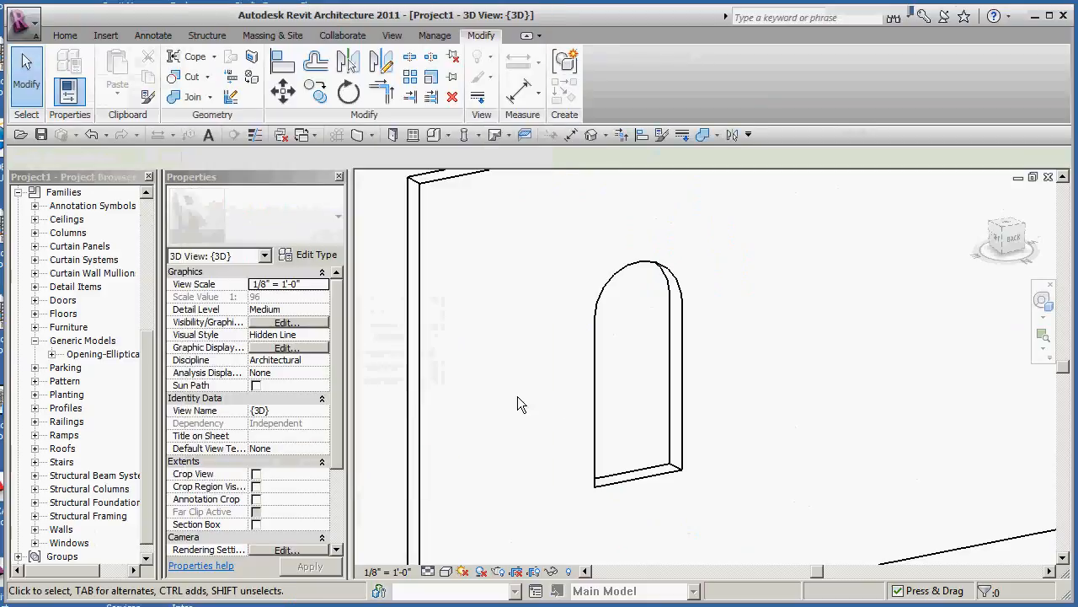
pyautogui.click(596, 383)
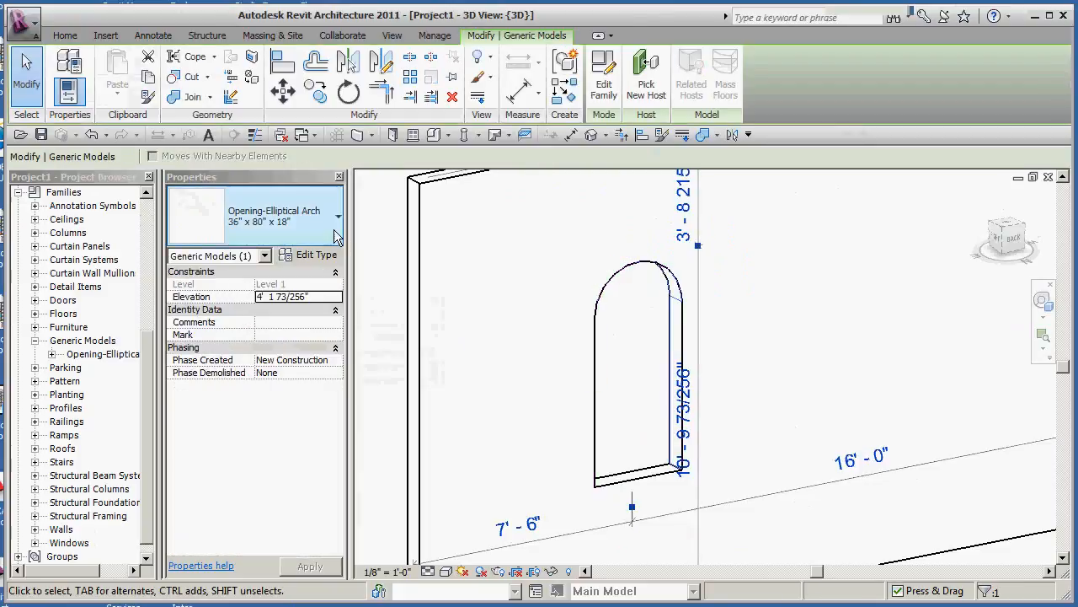
pyautogui.click(318, 257)
pyautogui.click(354, 64)
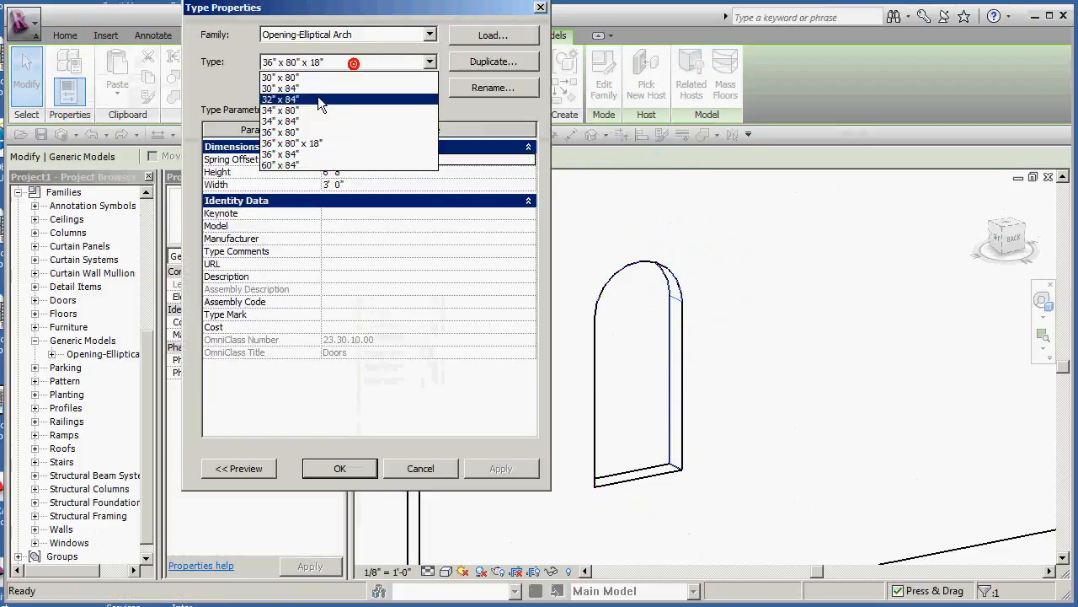
pyautogui.click(299, 118)
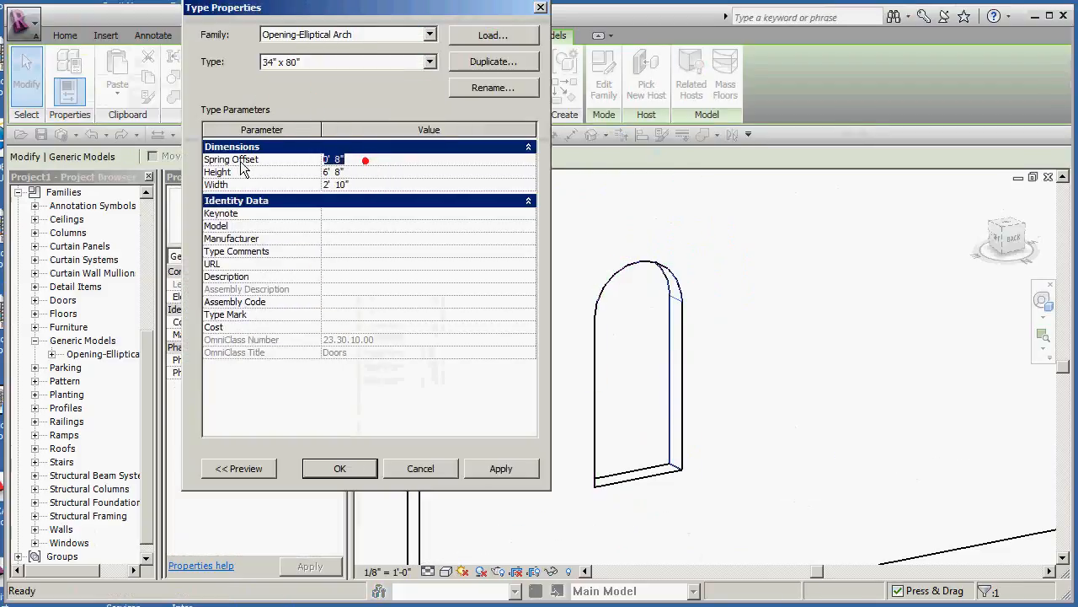
pyautogui.click(365, 159)
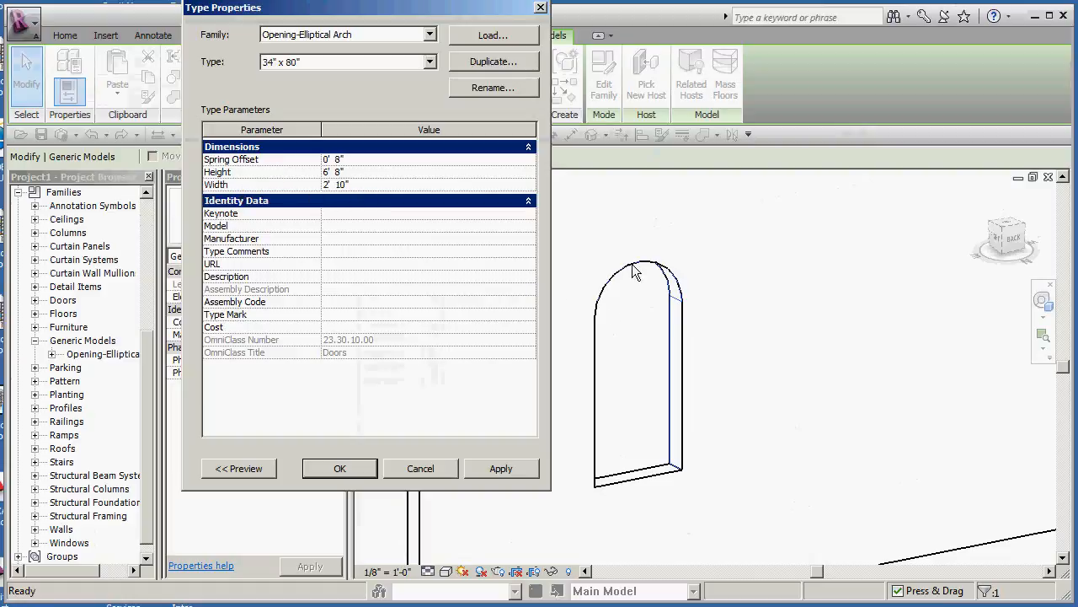
pyautogui.click(452, 468)
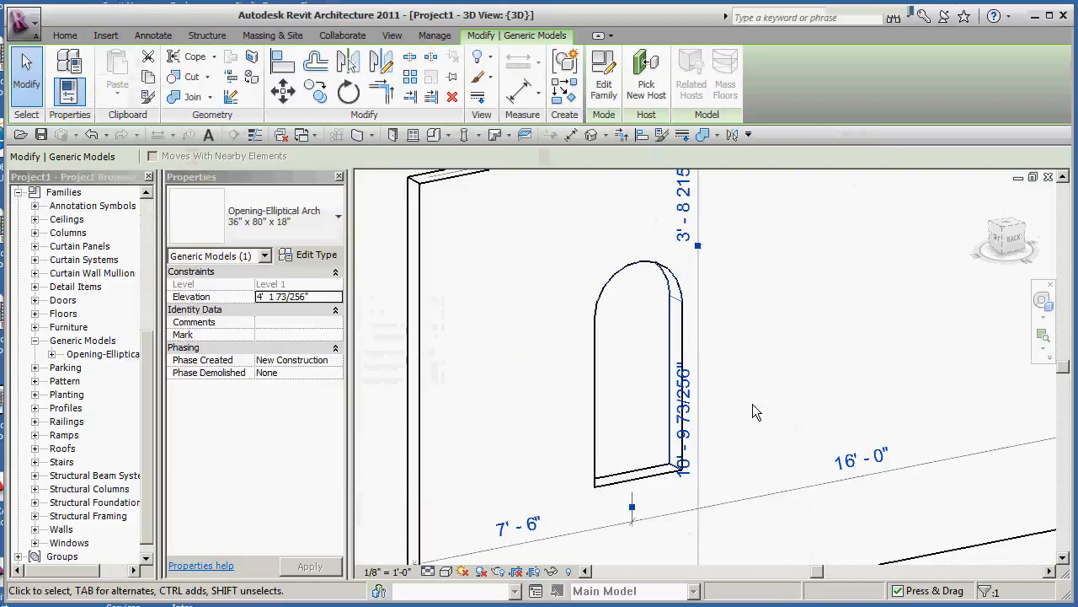
pyautogui.scroll(-2, 731, 398)
pyautogui.click(428, 352)
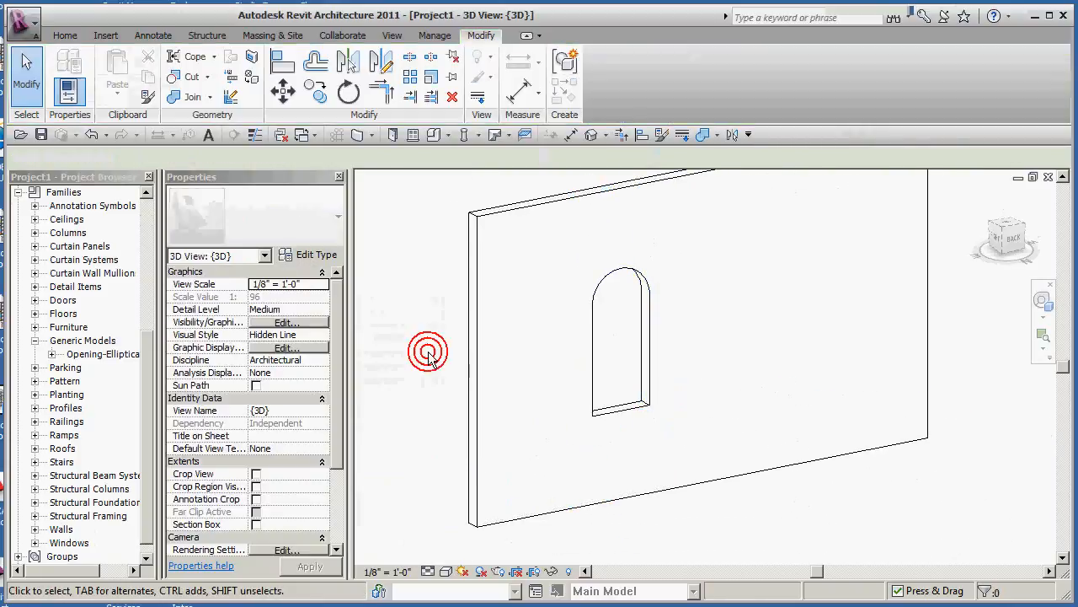
# Nudge the arch opening down past the wall's base to an elevation of about -3' 1", and deselect it
pyautogui.click(639, 405)
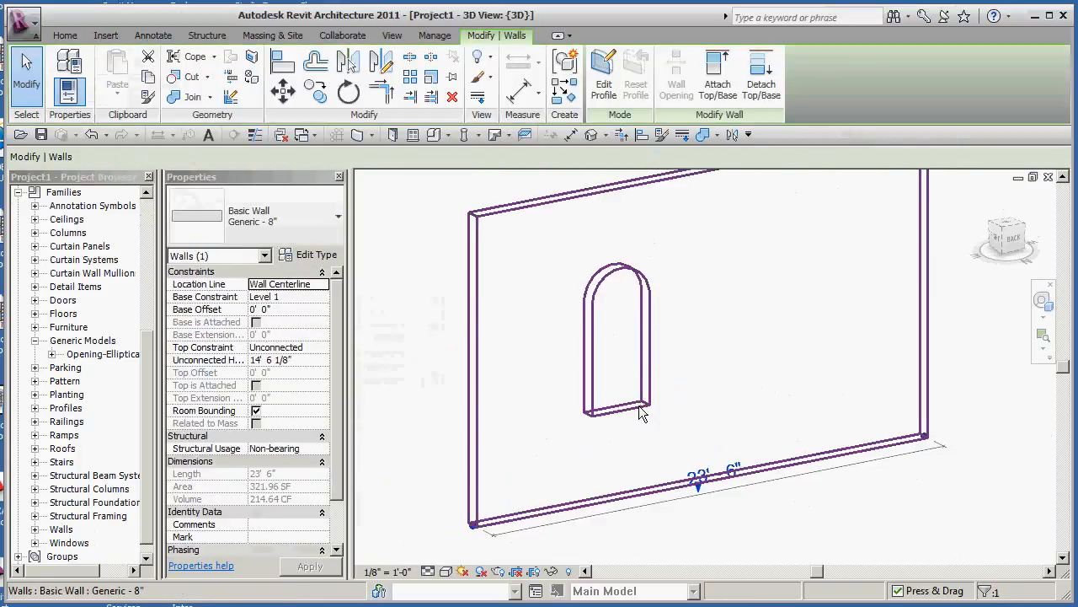
pyautogui.click(733, 523)
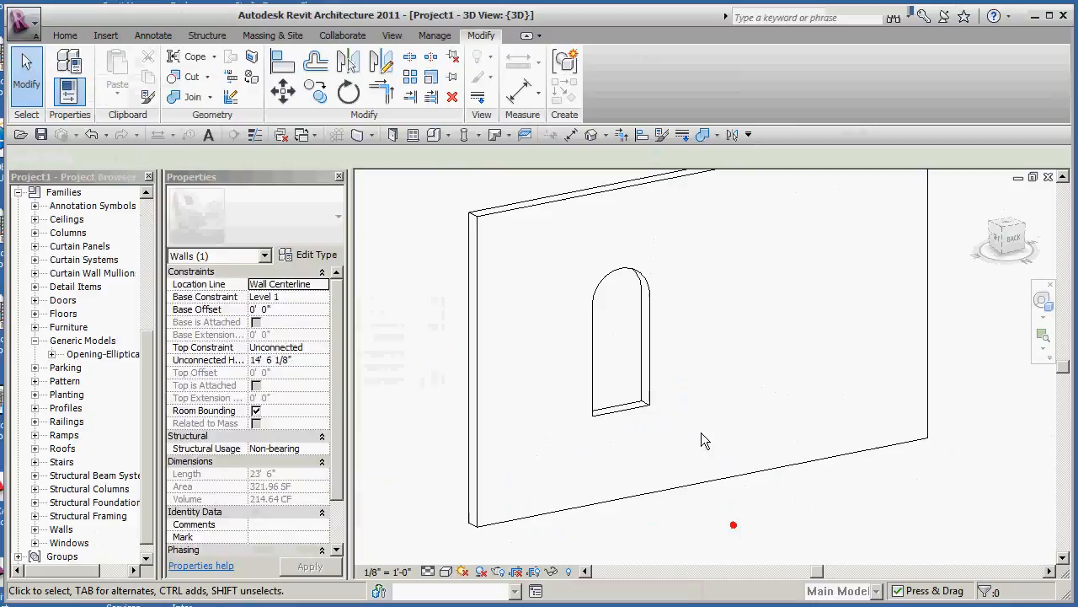
pyautogui.click(654, 360)
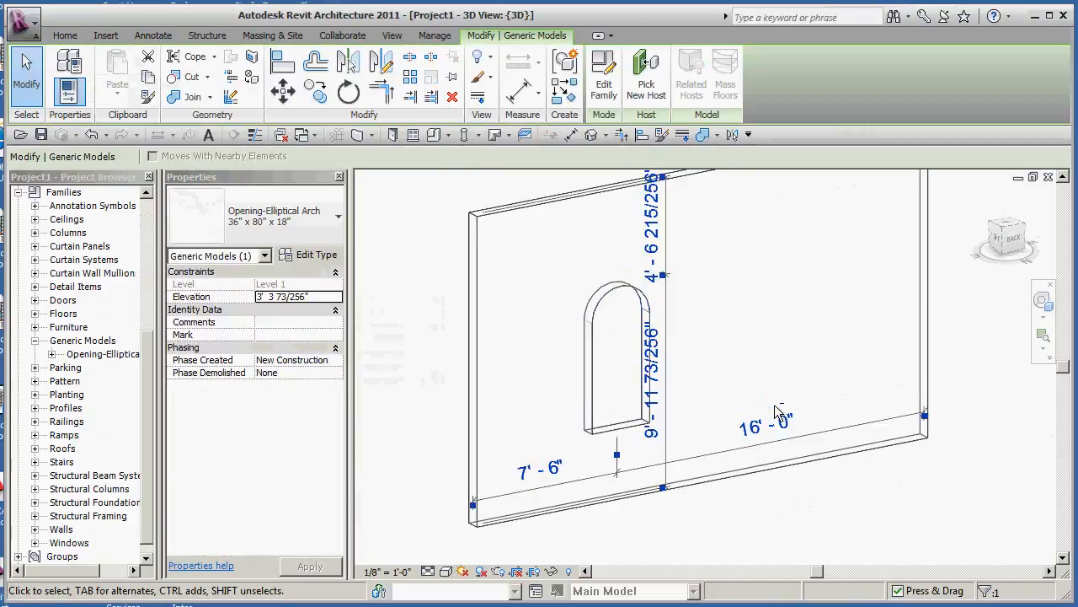
pyautogui.press('Down')
pyautogui.press('Down')
pyautogui.press('Down')
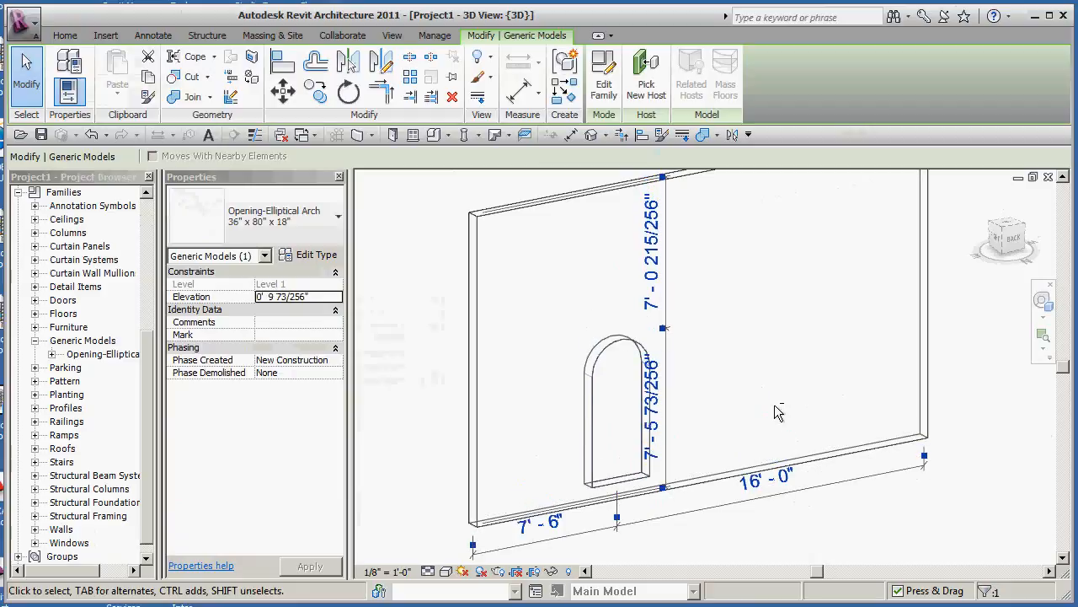
pyautogui.press('Down')
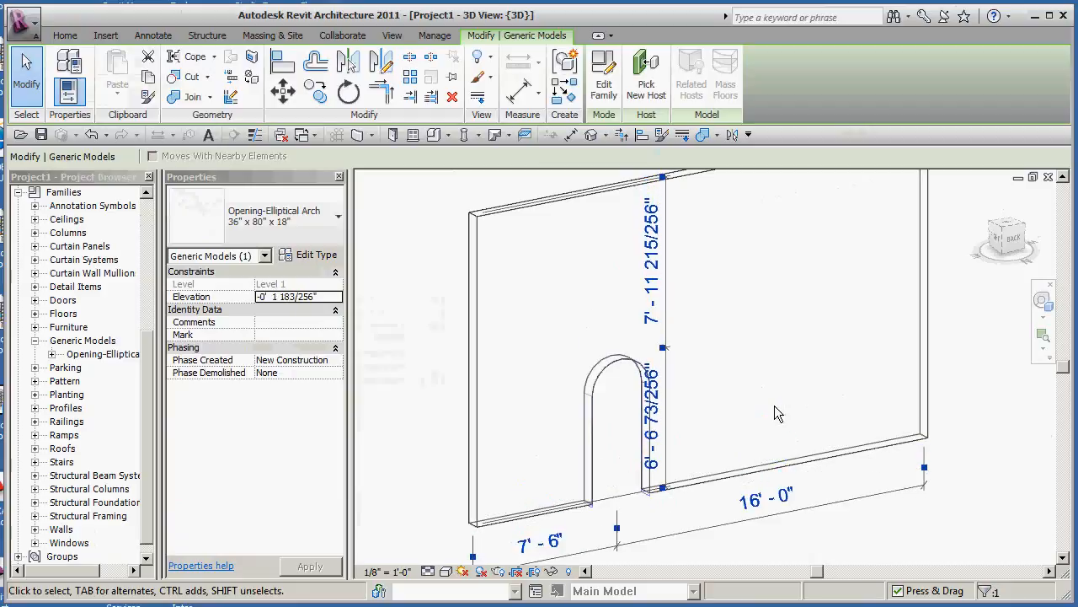
pyautogui.press('Up')
pyautogui.press('Up')
pyautogui.press('Up')
pyautogui.press('Down')
pyautogui.press('Down')
pyautogui.press('Down')
pyautogui.press('Down')
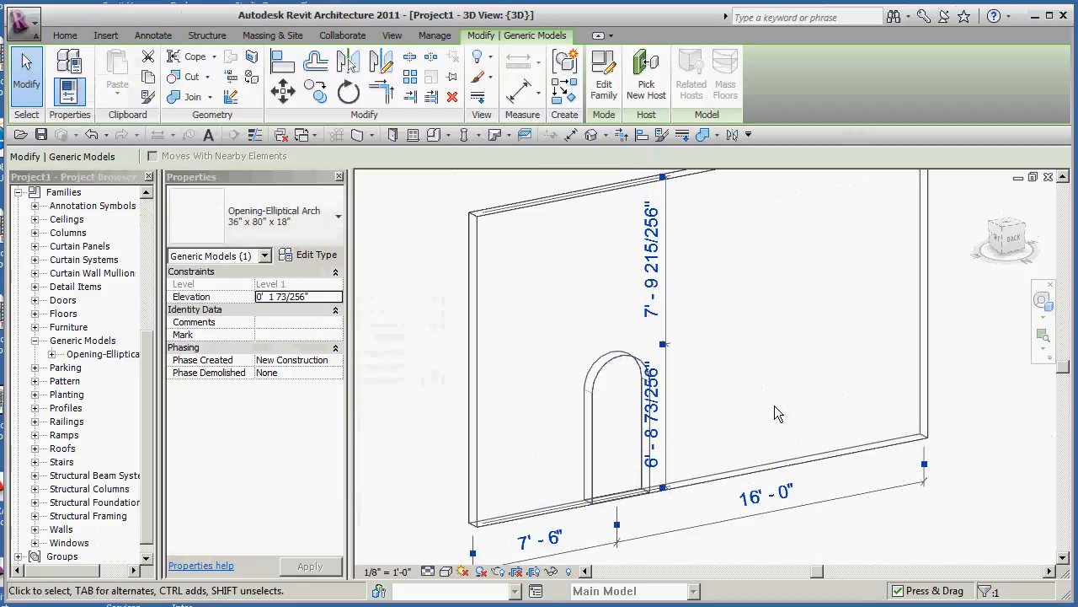
pyautogui.press('Down')
pyautogui.press('Down')
pyautogui.press('Down')
pyautogui.press('Down')
pyautogui.press('Down')
pyautogui.press('Down')
pyautogui.press('Down')
pyautogui.press('Down')
pyautogui.press('Down')
pyautogui.press('Down')
pyautogui.press('Down')
pyautogui.press('Down')
pyautogui.press('Down')
pyautogui.press('Down')
pyautogui.press('Down')
pyautogui.press('Down')
pyautogui.press('Down')
pyautogui.press('Down')
pyautogui.press('Down')
pyautogui.press('Down')
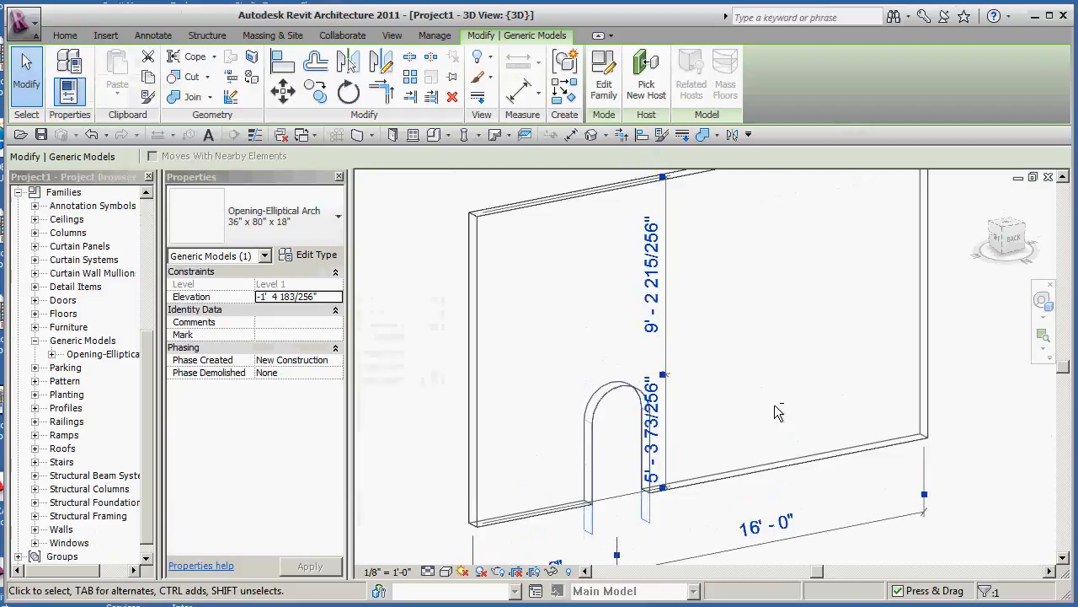
pyautogui.press('Escape')
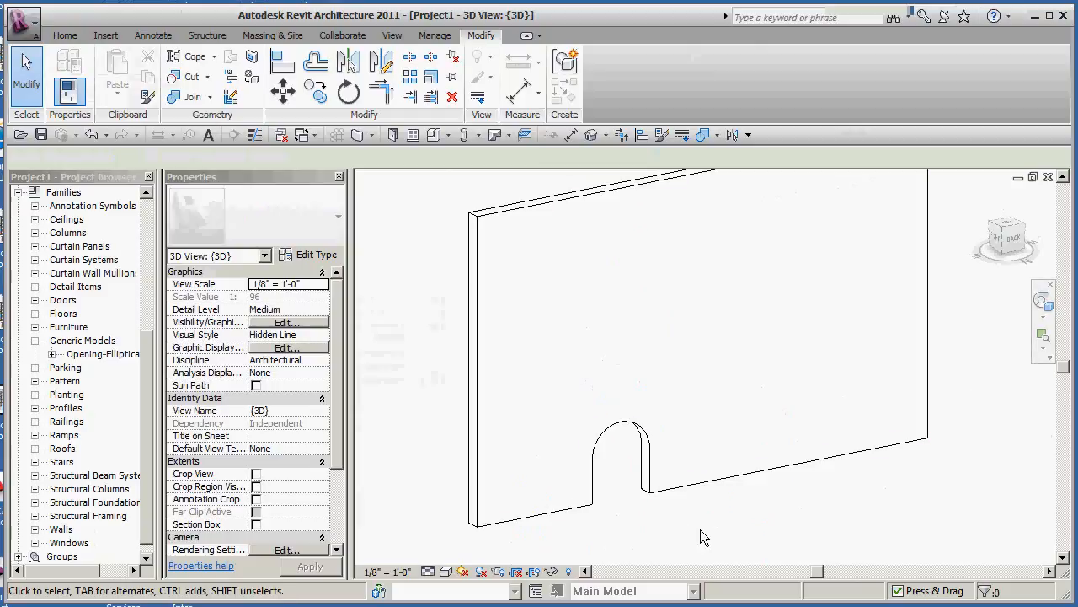
# Nudge the arch opening back up into the wall to an elevation of about 4' 5", and deselect it
pyautogui.click(649, 508)
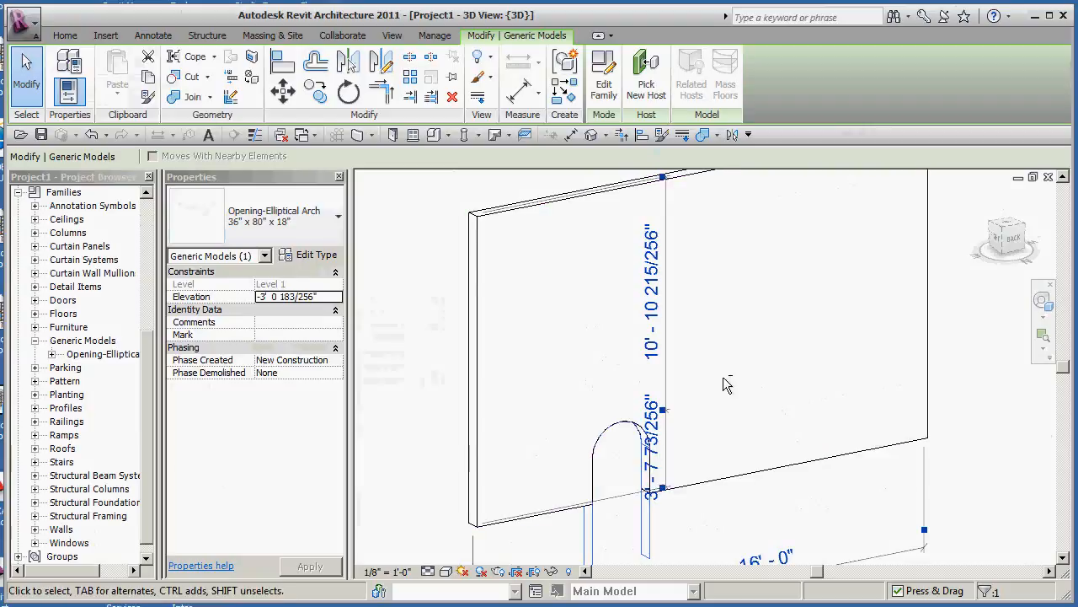
pyautogui.press('Up')
pyautogui.press('Up')
pyautogui.press('Up')
pyautogui.press('Up')
pyautogui.press('Up')
pyautogui.press('Up')
pyautogui.press('Up')
pyautogui.press('Up')
pyautogui.press('Up')
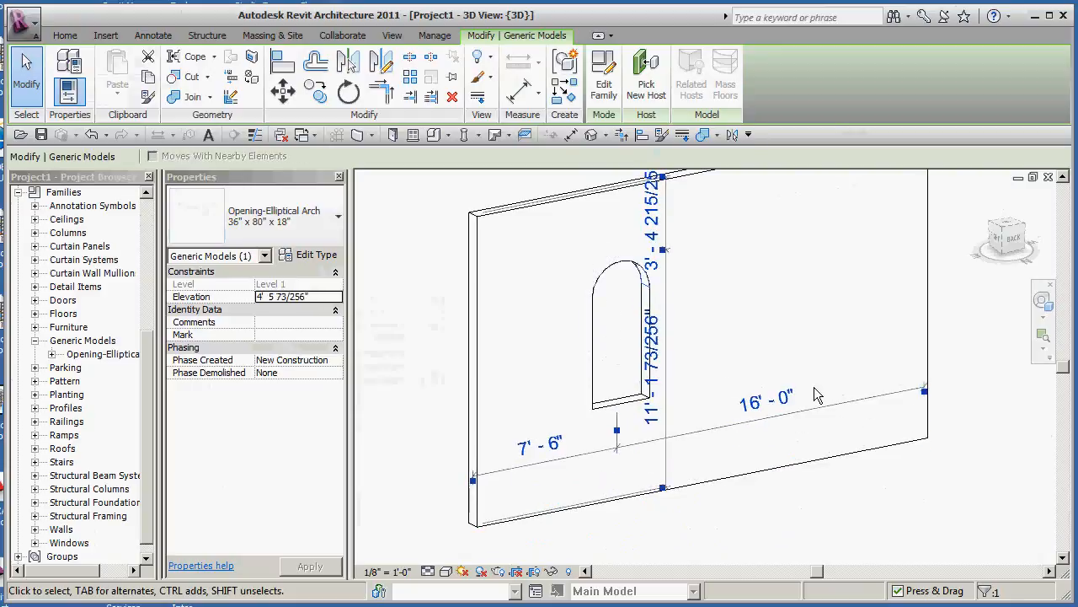
pyautogui.click(952, 331)
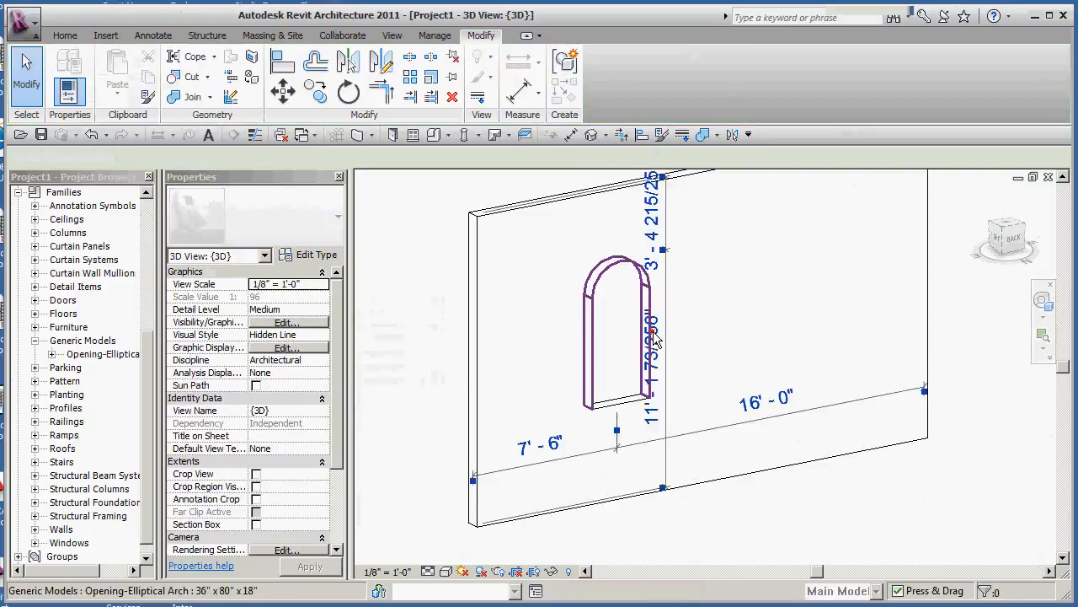
# Review the dimension parameters of the arch opening's 36" x 80" x 18" type, and close its properties without changes
pyautogui.click(653, 331)
pyautogui.click(308, 254)
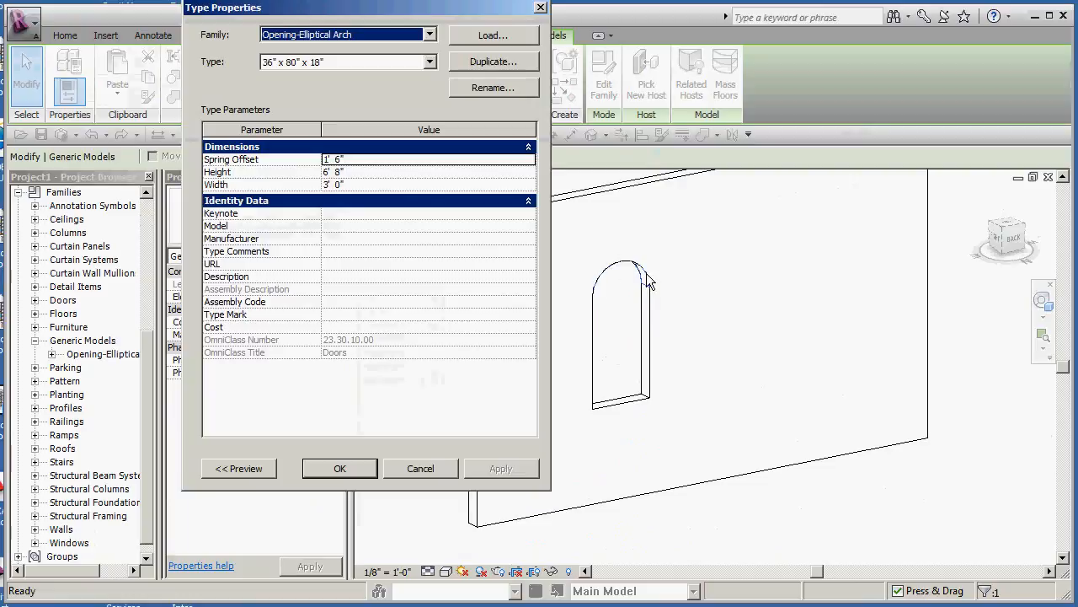
pyautogui.click(424, 465)
pyautogui.press('Escape')
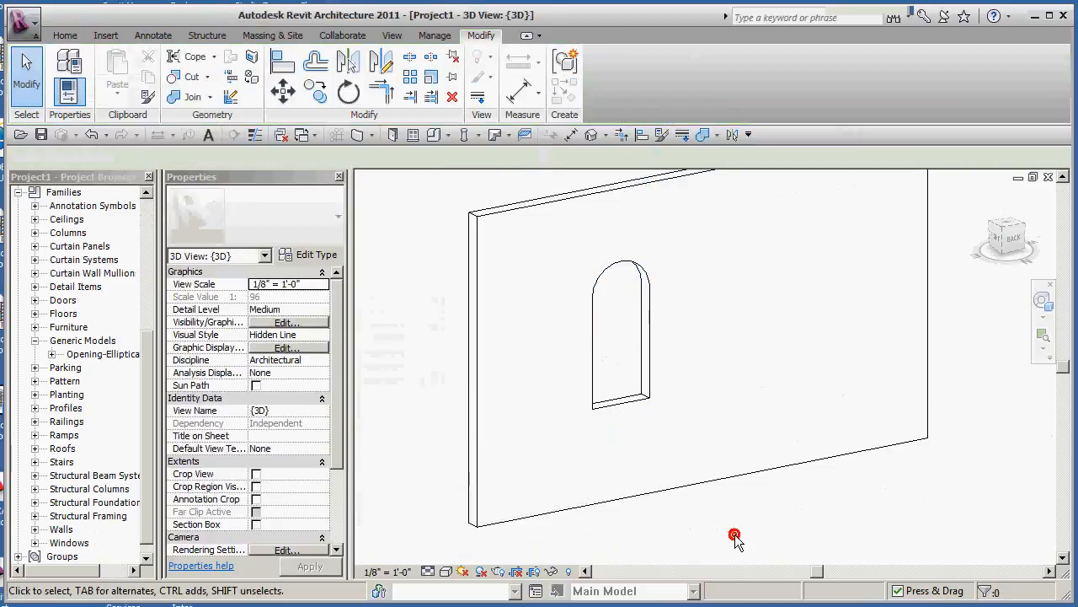
pyautogui.moveTo(762, 513)
pyautogui.keyDown('shift'); pyautogui.mouseDown(button='middle')
pyautogui.moveTo(771, 532)
pyautogui.moveTo(770, 521)
pyautogui.mouseUp(button='middle'); pyautogui.keyUp('shift')
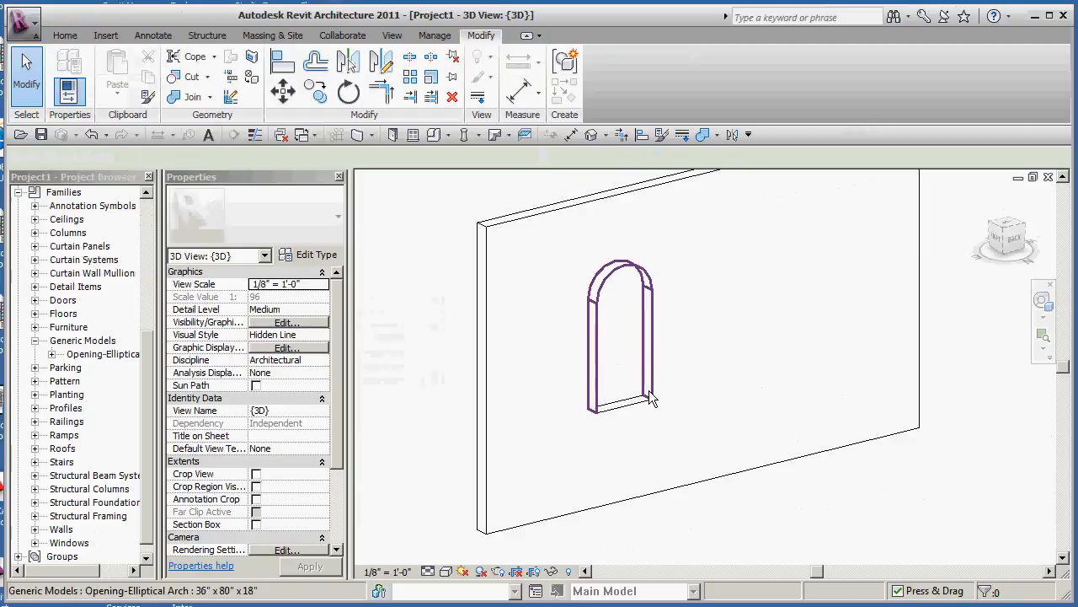
pyautogui.moveTo(715, 462); pyautogui.dragTo(700, 469, button='middle')
pyautogui.moveTo(781, 508)
pyautogui.mouseDown(button='middle')
pyautogui.moveTo(777, 517)
pyautogui.moveTo(768, 509)
pyautogui.mouseUp(button='middle')
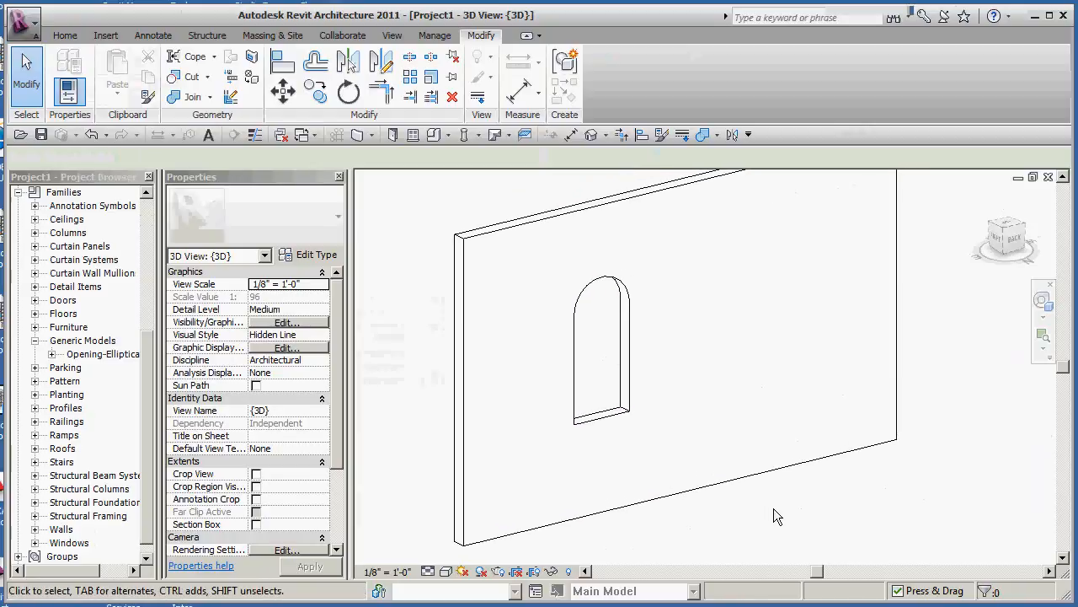